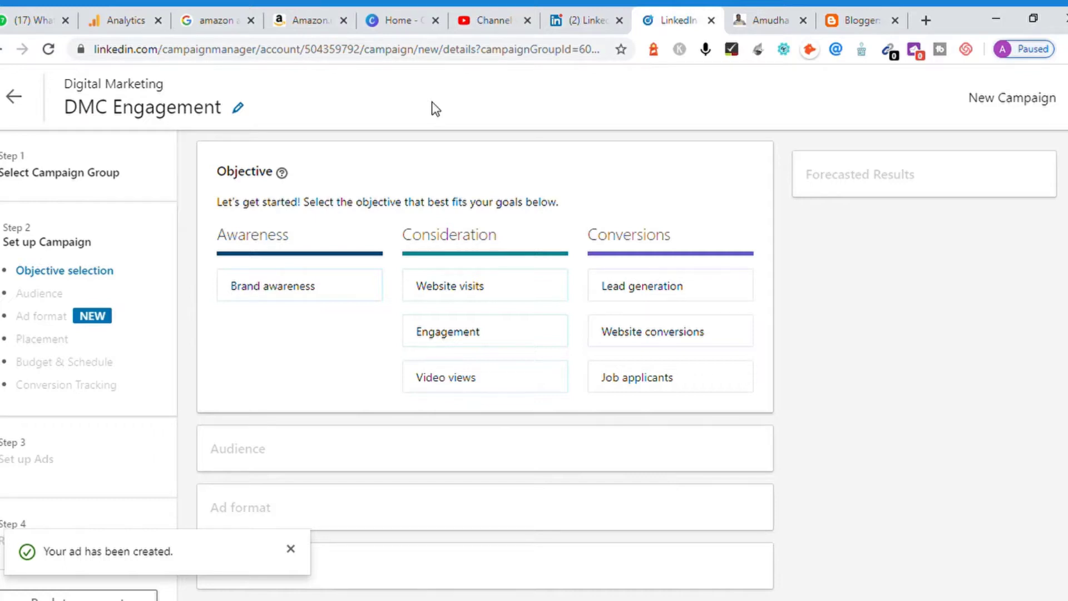
Step: Choose Engagement as the campaign objective and reset the audience, clearing all targeting criteria
mouse_move(451, 339)
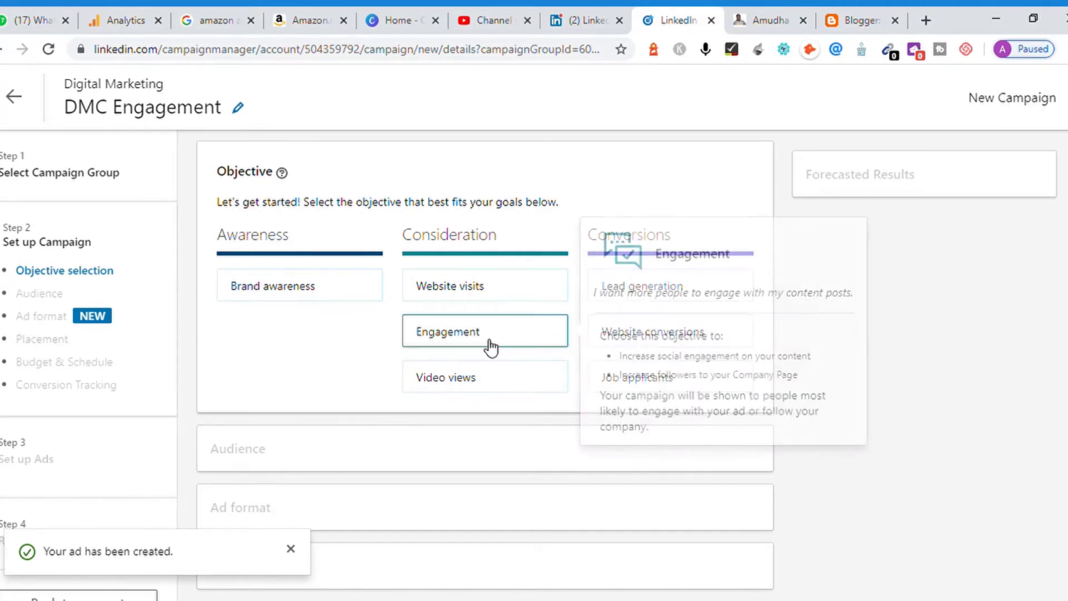
left_click(460, 345)
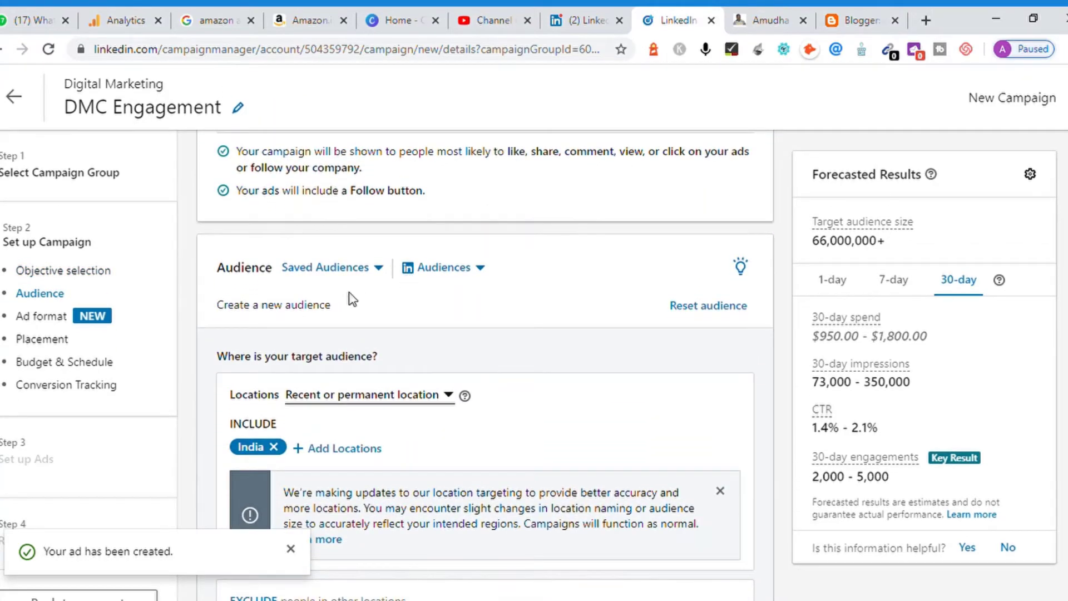
left_click(383, 272)
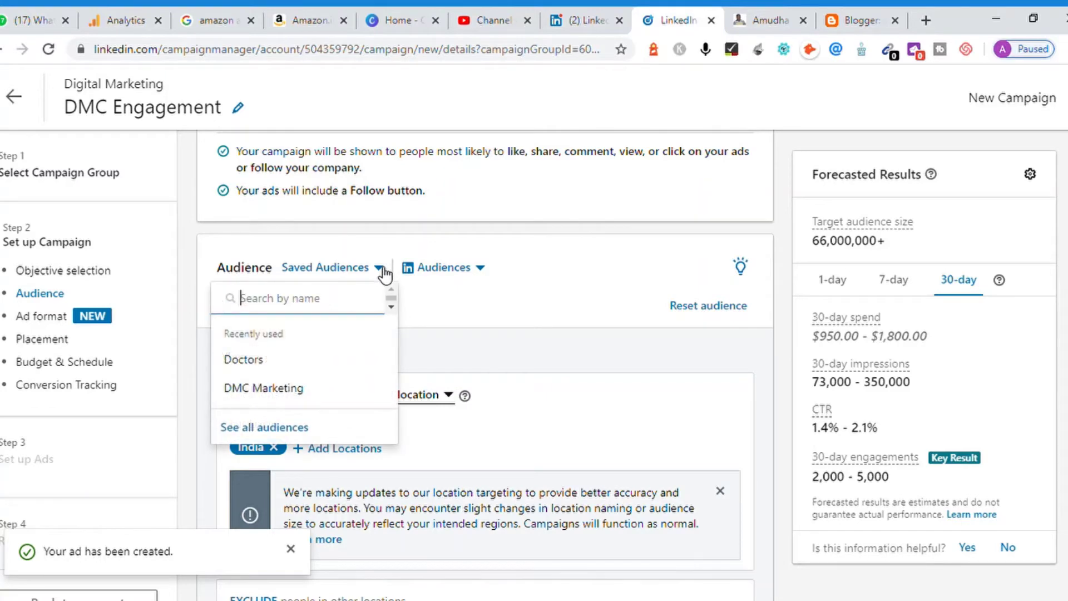
left_click(465, 312)
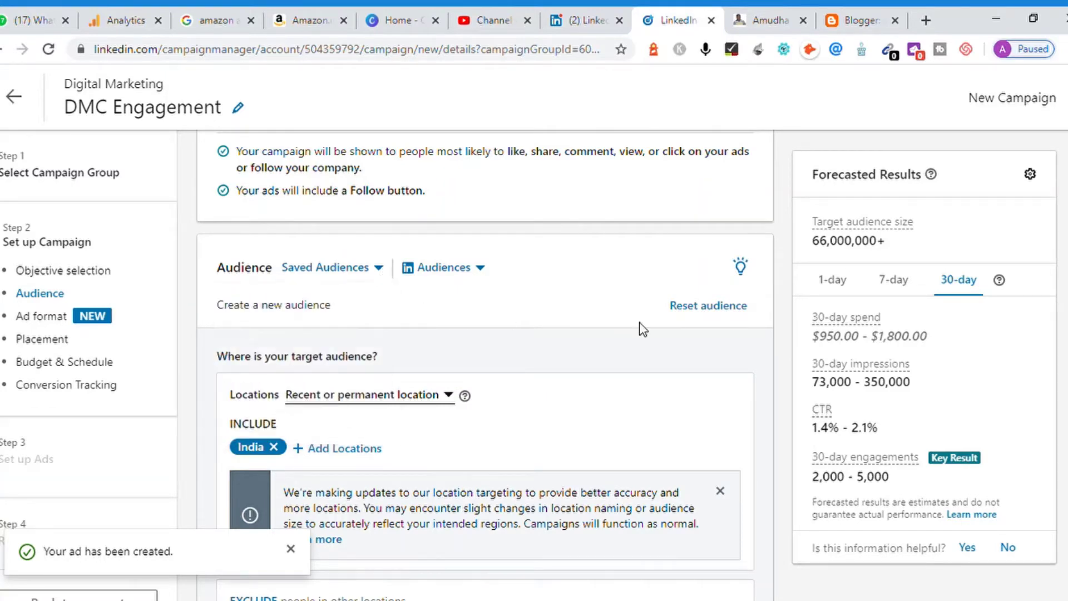
left_click(700, 310)
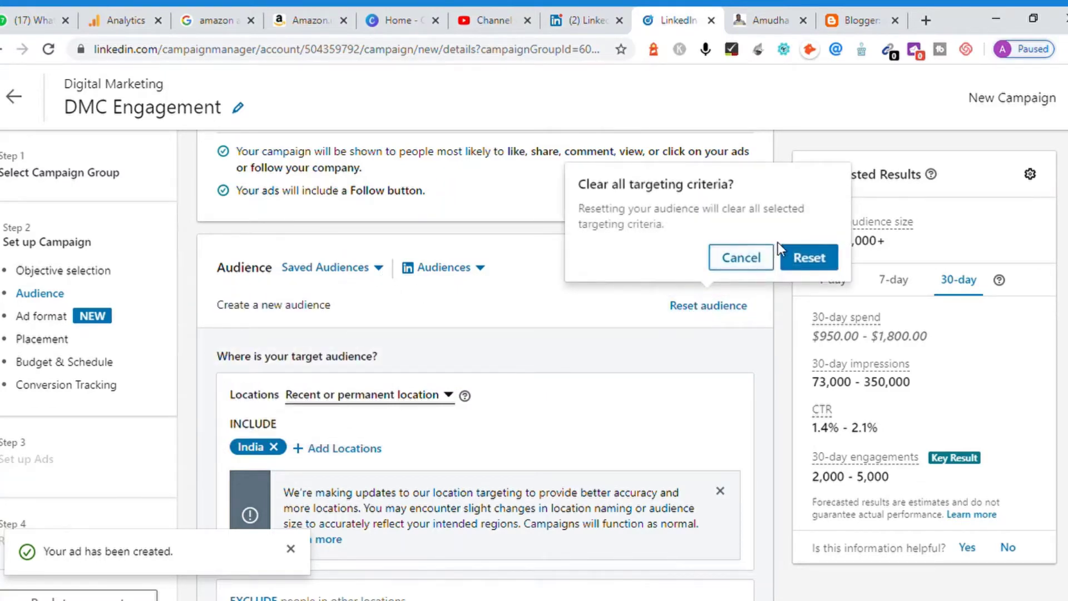
left_click(804, 258)
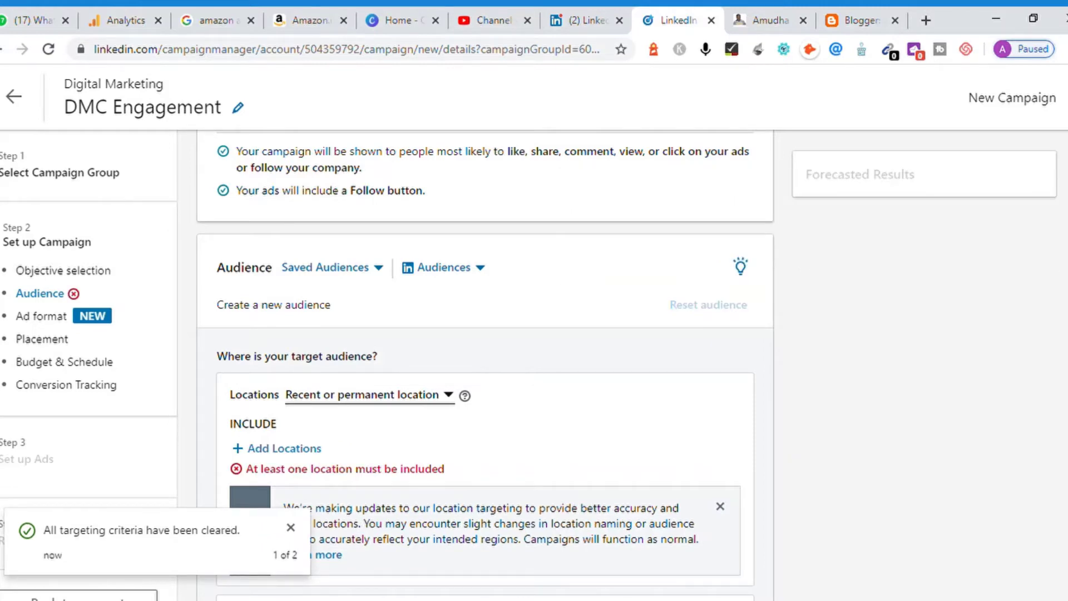
Step: Apply LinkedIn's ready-made Marketing Professionals audience, accepting the replacement of all current targeting selections
scroll(484, 361, "down", 3)
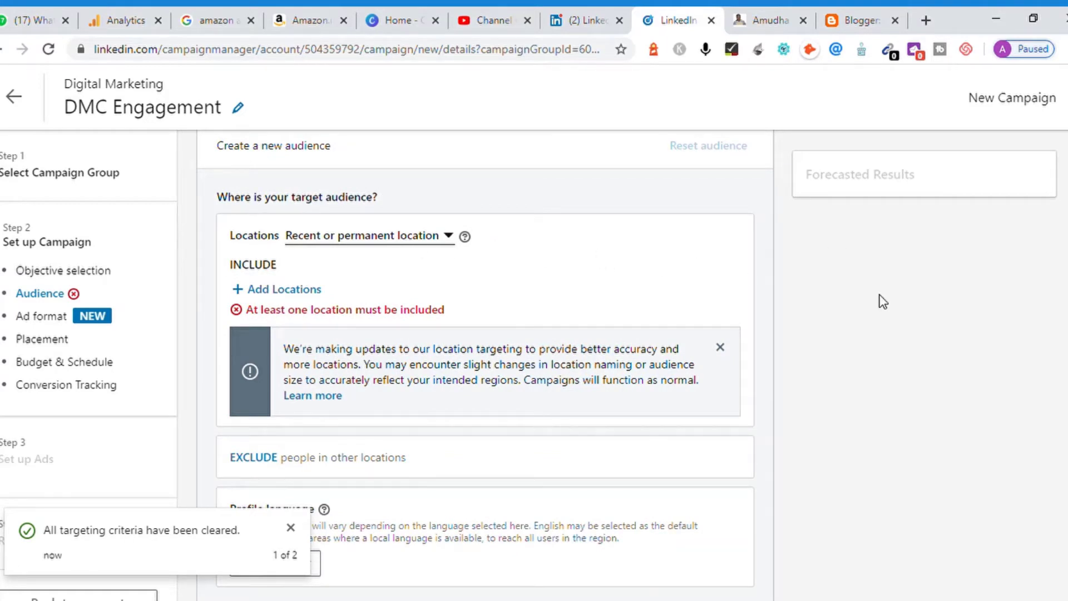
scroll(767, 239, "up", 3)
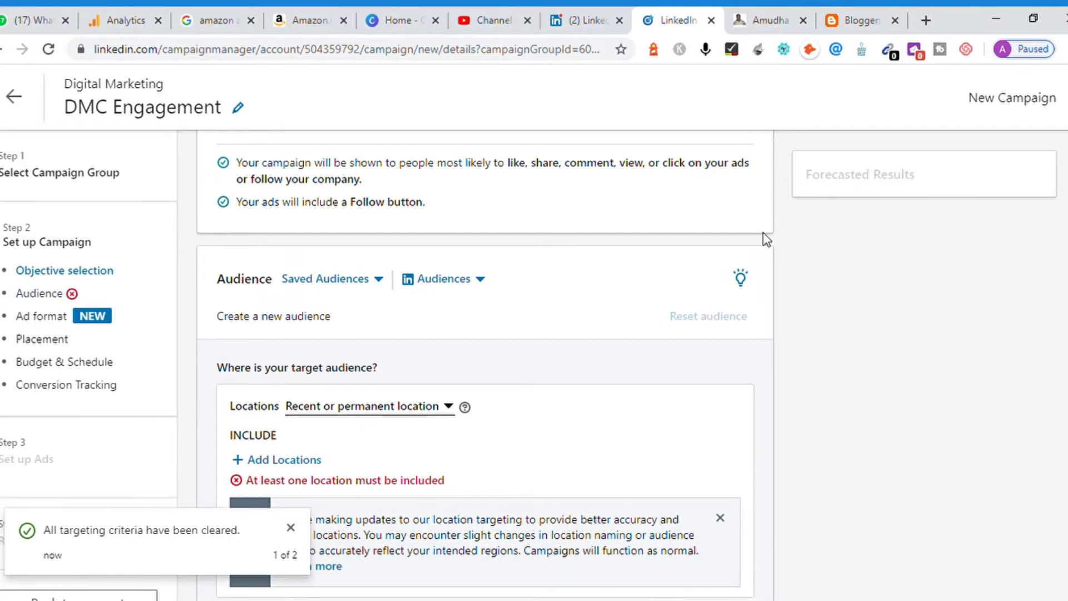
left_click(448, 281)
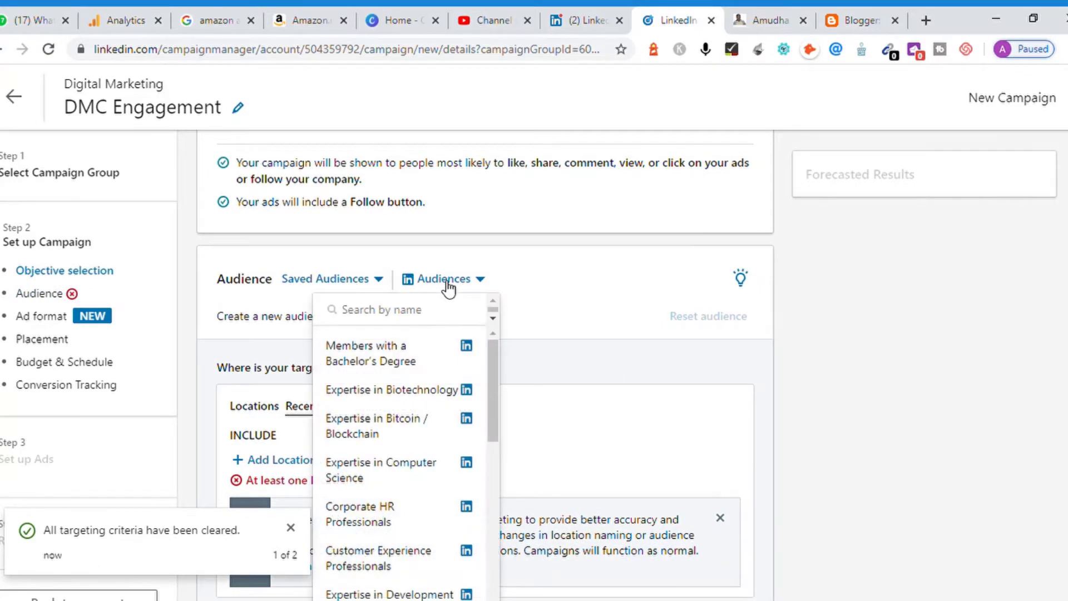
left_click_drag(495, 378, 494, 535)
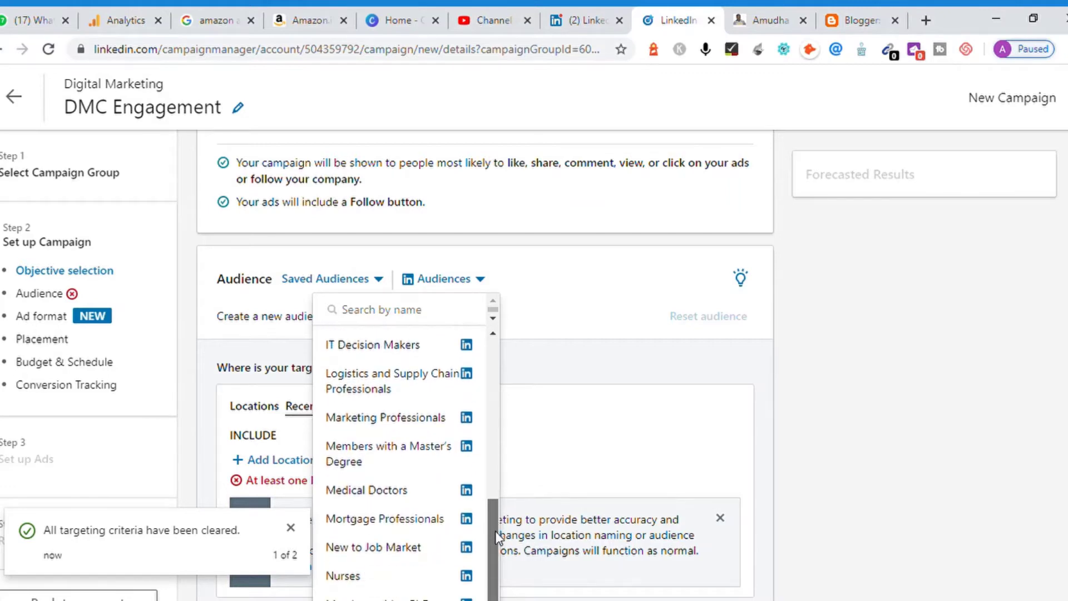
left_click(392, 418)
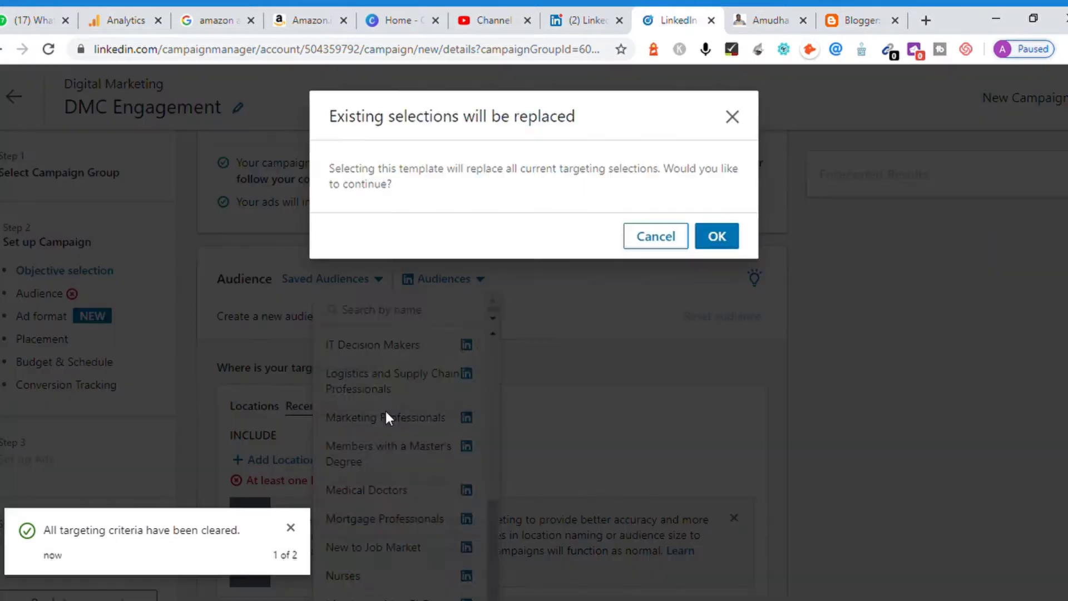
left_click(716, 237)
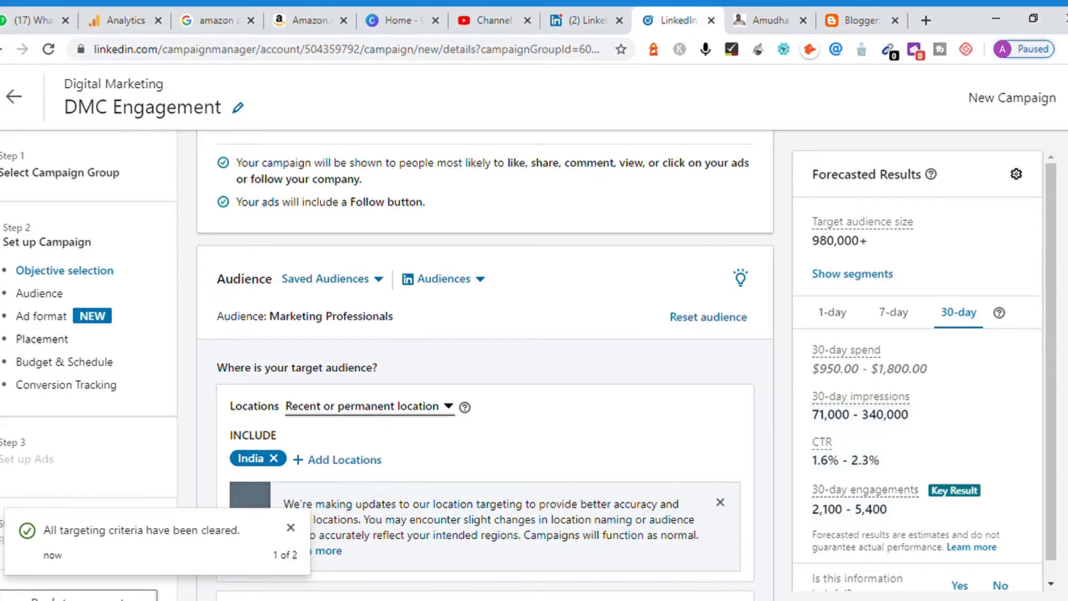
Step: Review the audience's location, profile language, included job titles and the options for adding or excluding further attributes
scroll(484, 367, "down", 5)
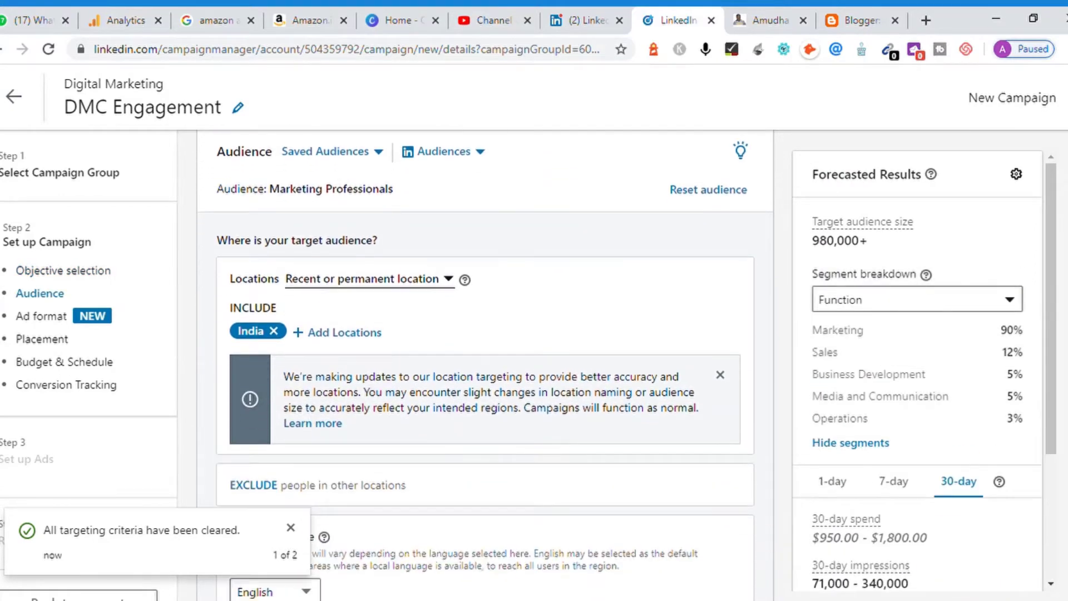
scroll(484, 367, "down", 2)
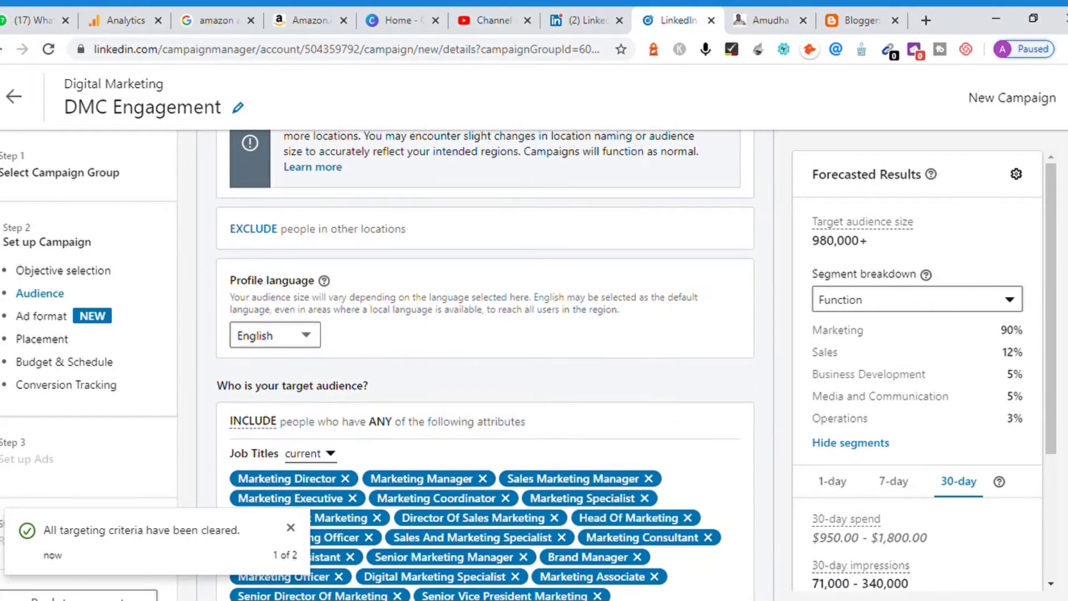
scroll(484, 367, "up", 5)
scroll(484, 368, "up", 3)
scroll(484, 367, "down", 5)
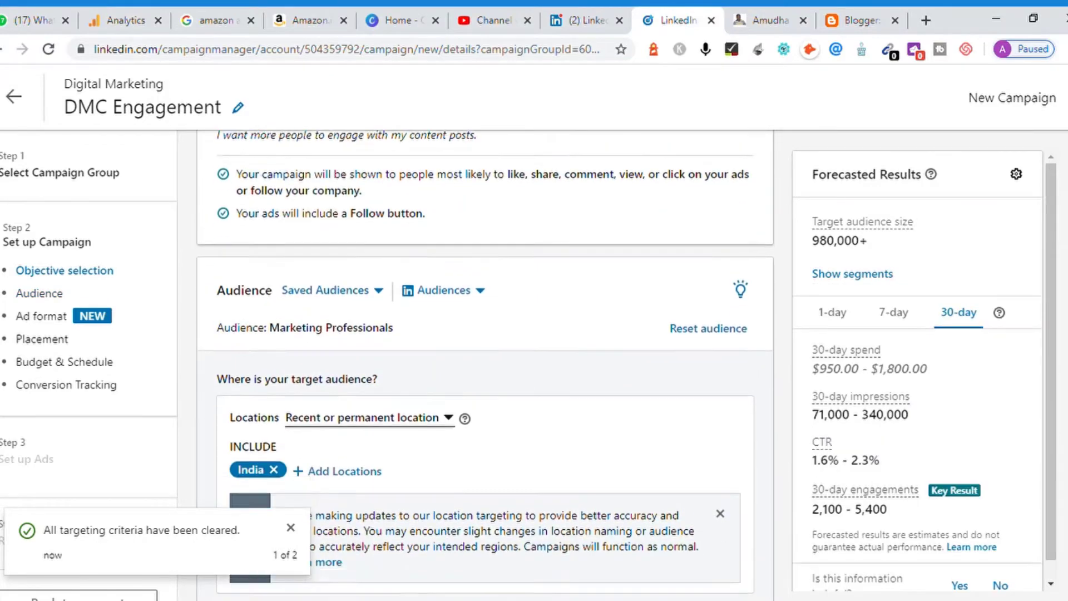
scroll(484, 367, "down", 5)
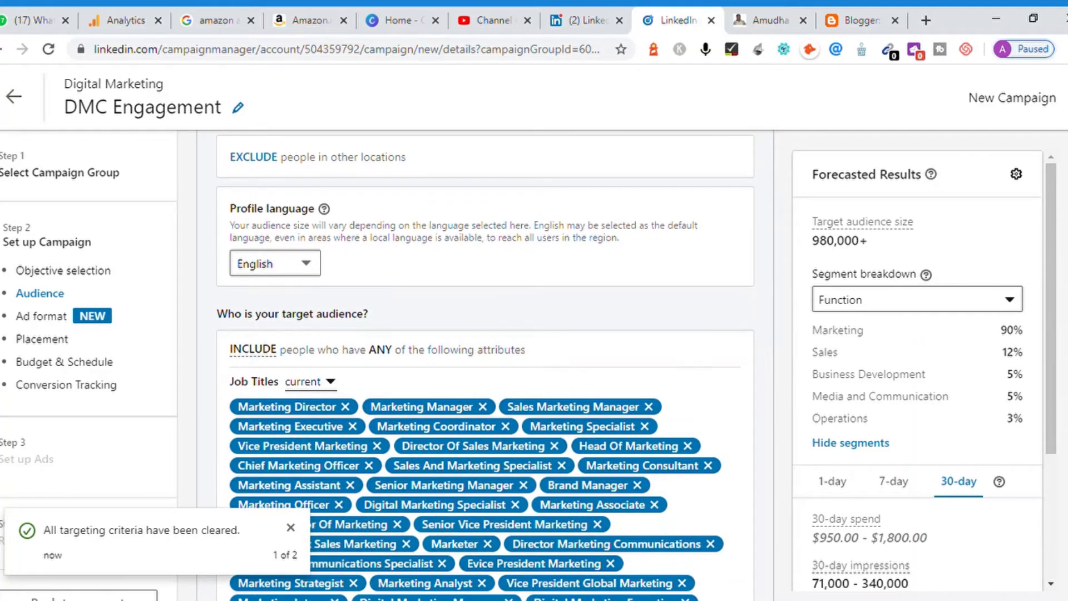
scroll(484, 367, "down", 3)
scroll(484, 361, "down", 3)
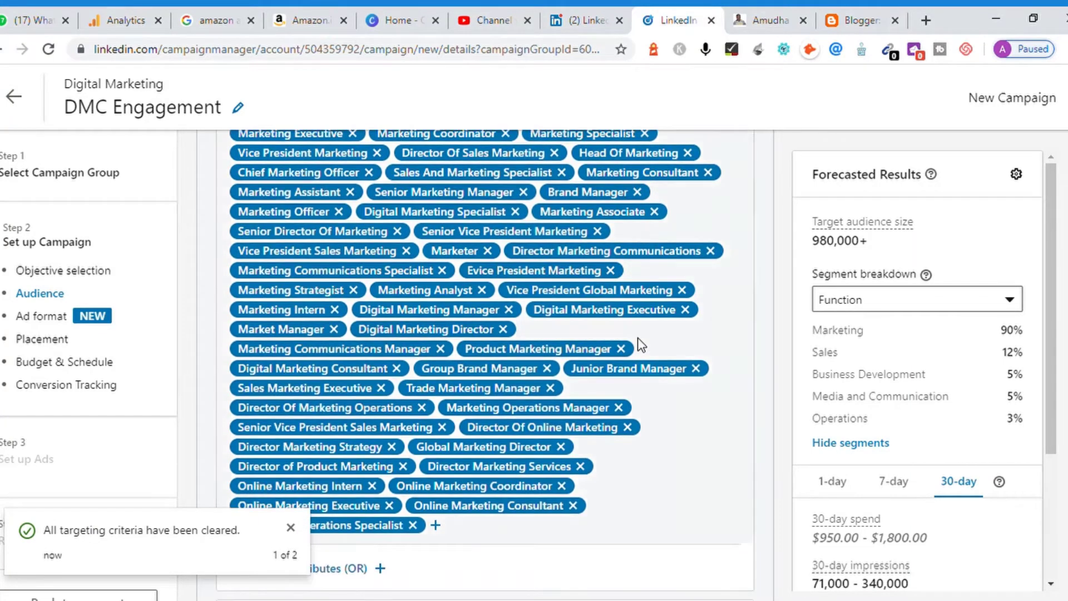
left_click(291, 529)
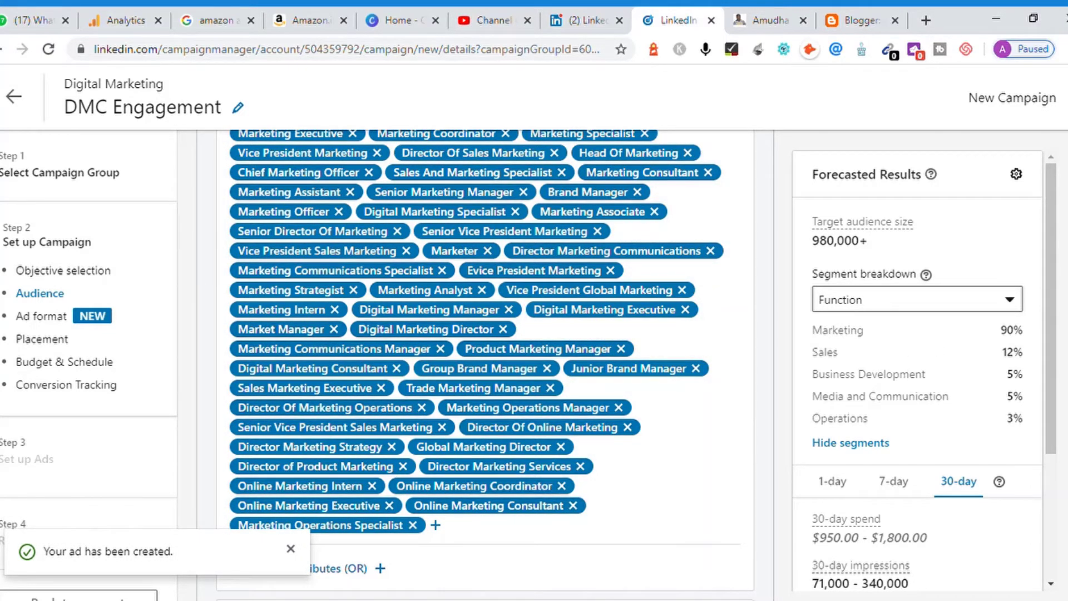
scroll(485, 364, "up", 2)
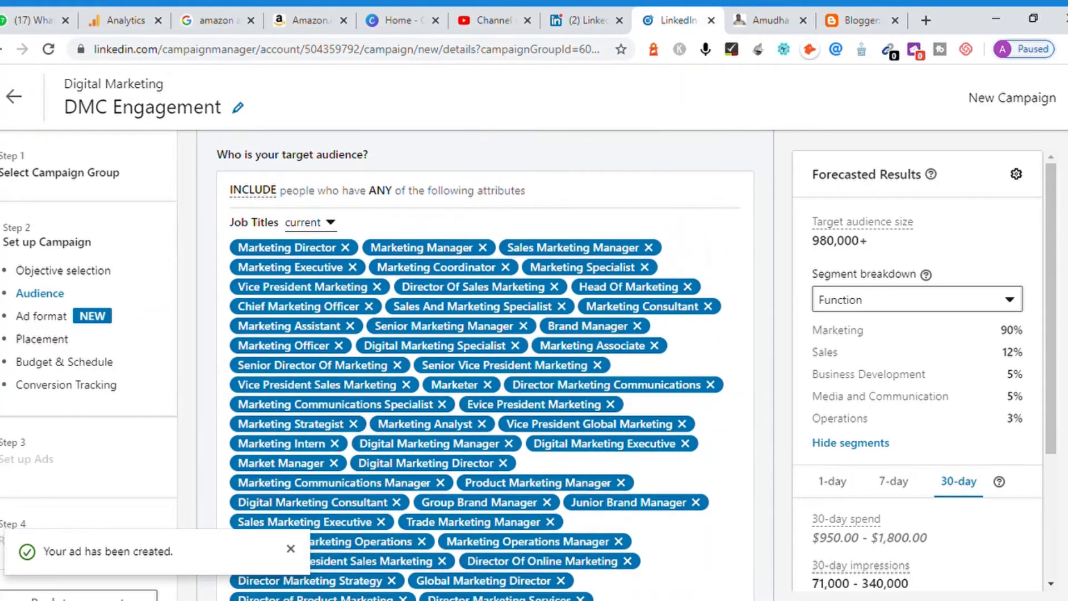
scroll(485, 365, "down", 6)
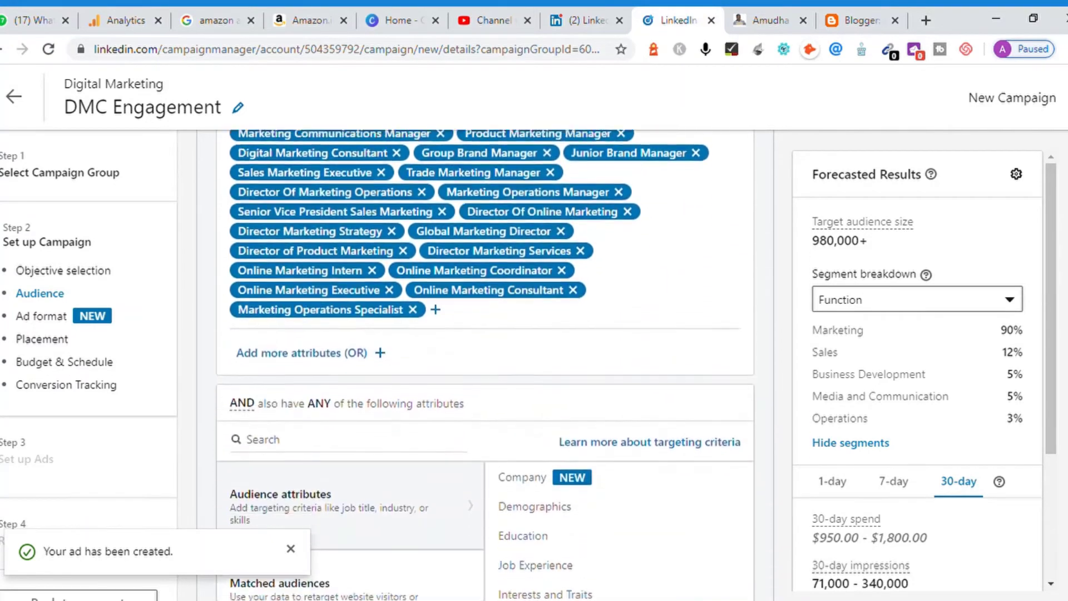
scroll(484, 364, "down", 3)
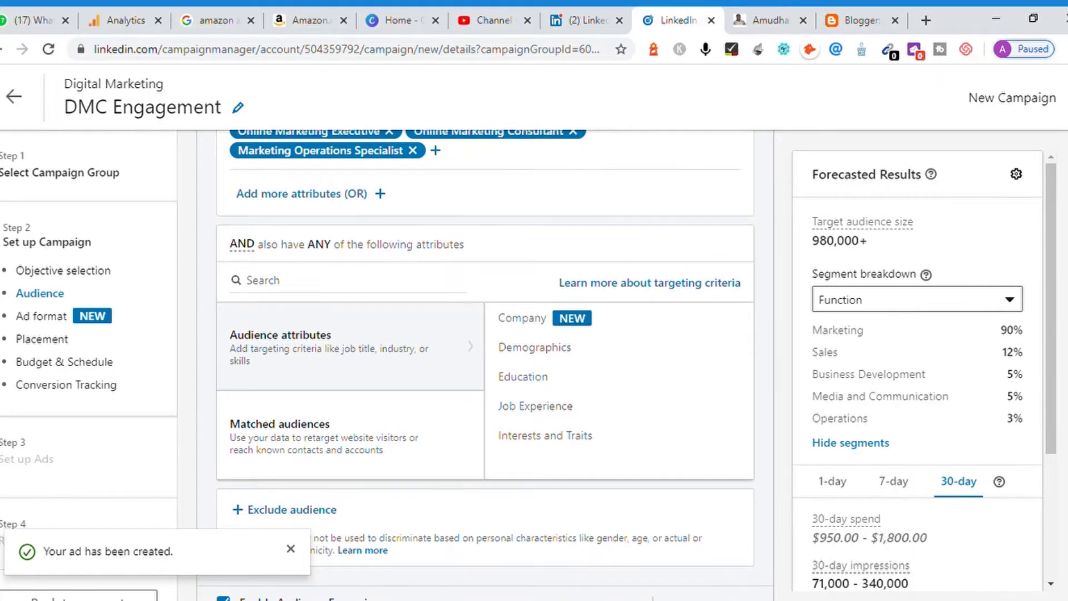
scroll(484, 364, "down", 4)
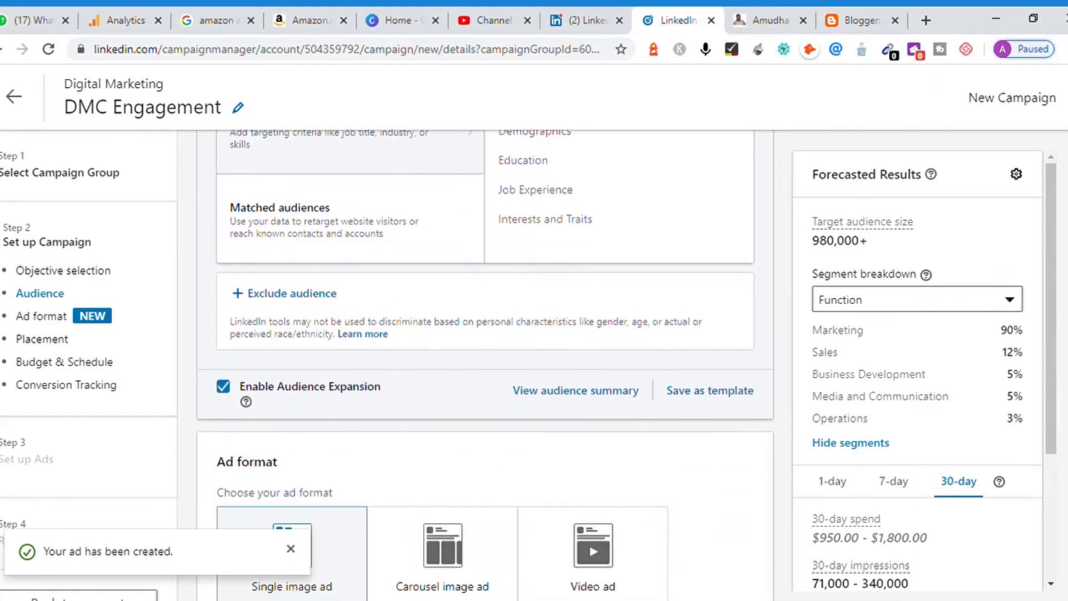
Step: Start saving the audience as a new template and name it "Marketing Profile"
scroll(485, 365, "down", 1)
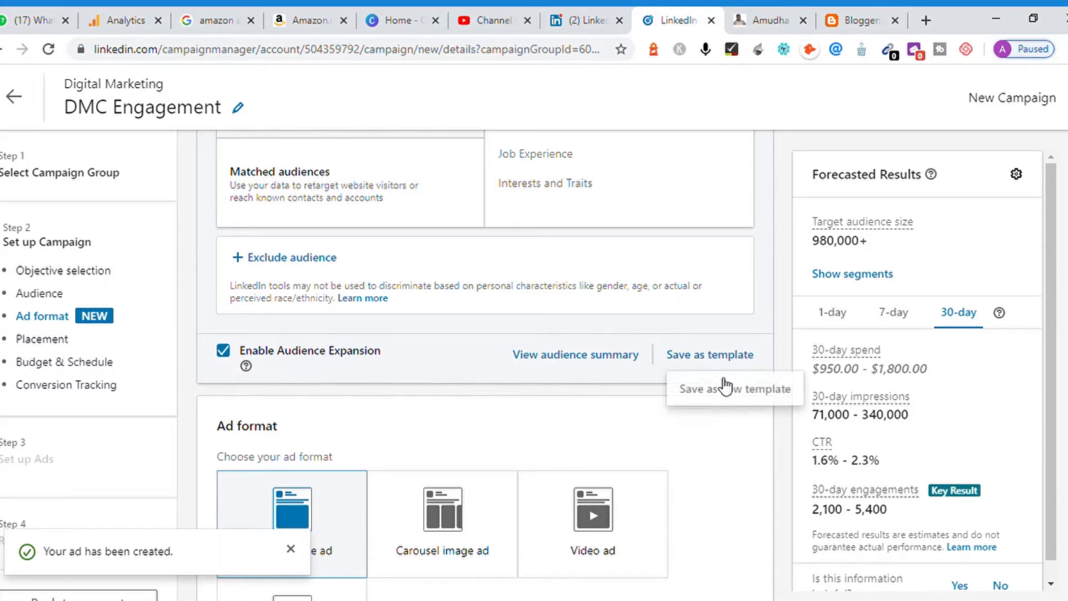
left_click(729, 392)
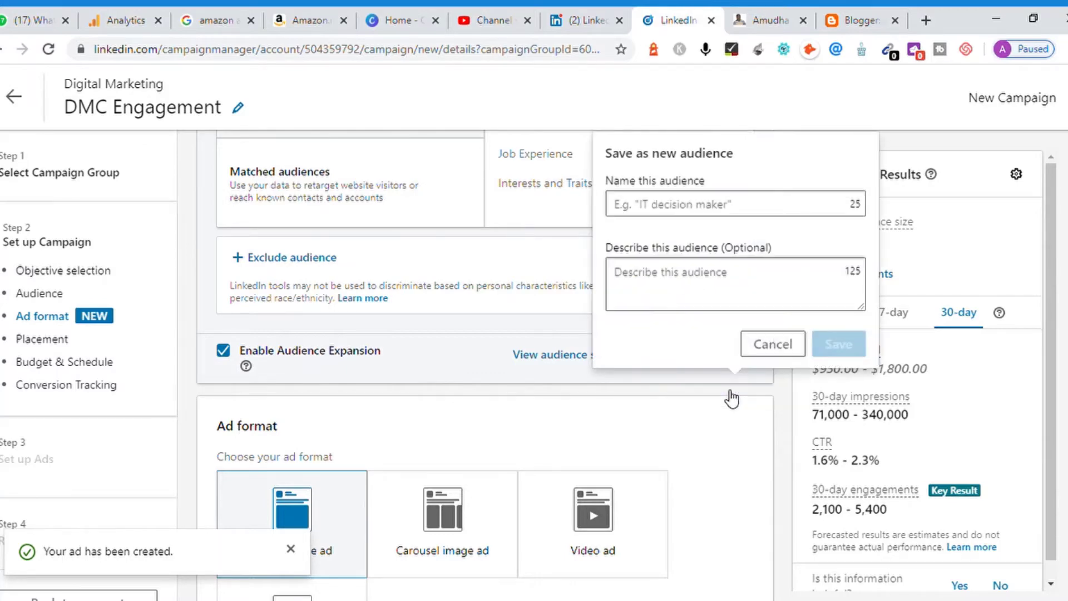
left_click(676, 206)
type("MArketing")
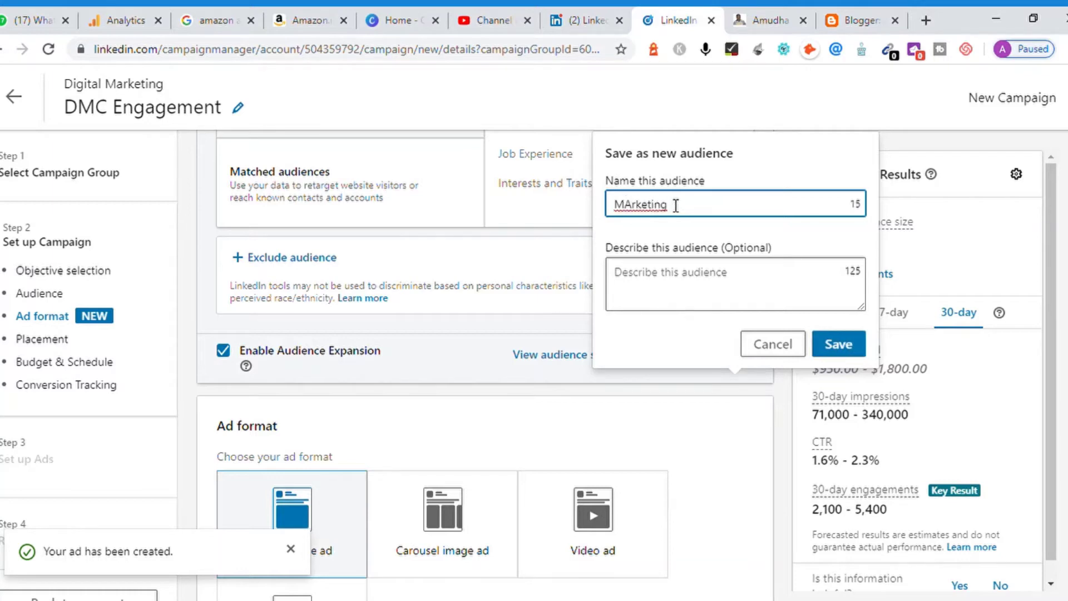
key("BackSpace")
key("BackSpace")
key("BackSpace")
key("BackSpace")
key("BackSpace")
key("BackSpace")
key("BackSpace")
key("BackSpace")
key("BackSpace")
type("arketing PRofile")
key("BackSpace")
key("BackSpace")
key("BackSpace")
key("BackSpace")
key("BackSpace")
key("BackSpace")
type("rofile")
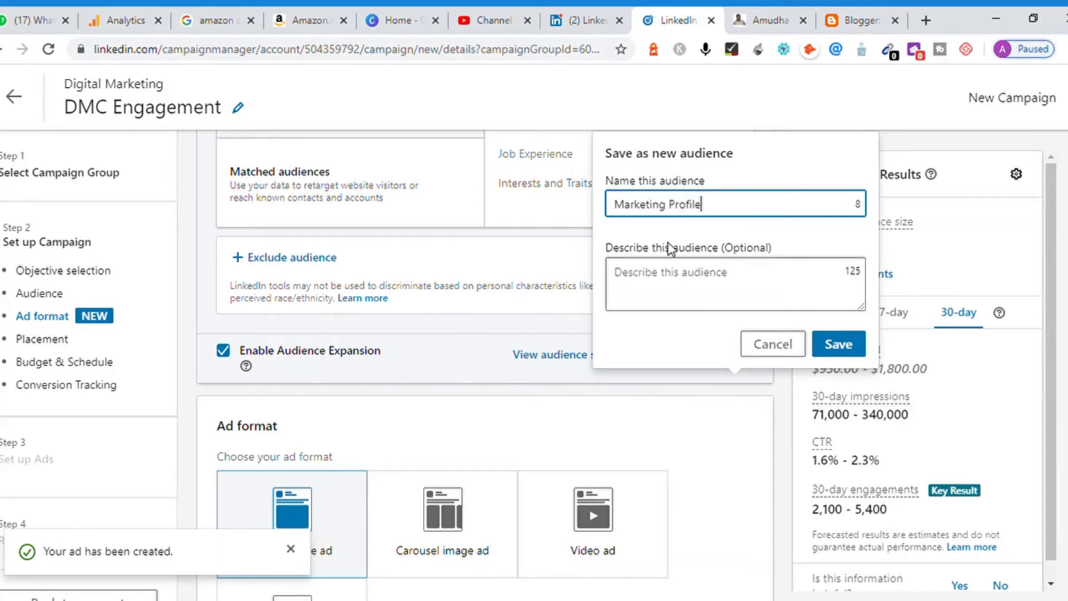
Step: Describe the new audience template as "People in traditional marketing" and save it
left_click(694, 275)
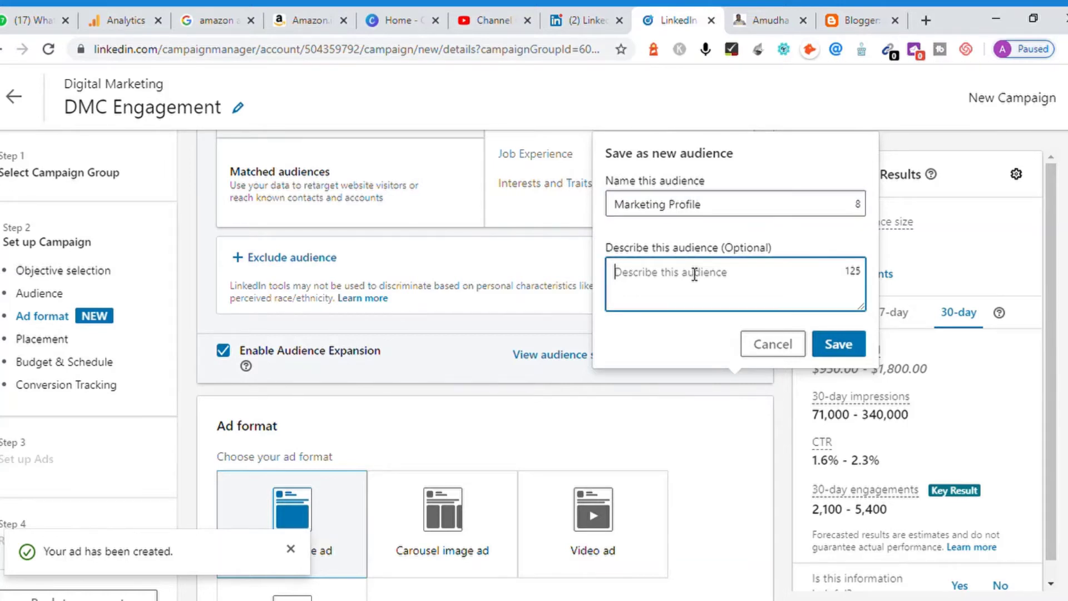
type("Peop")
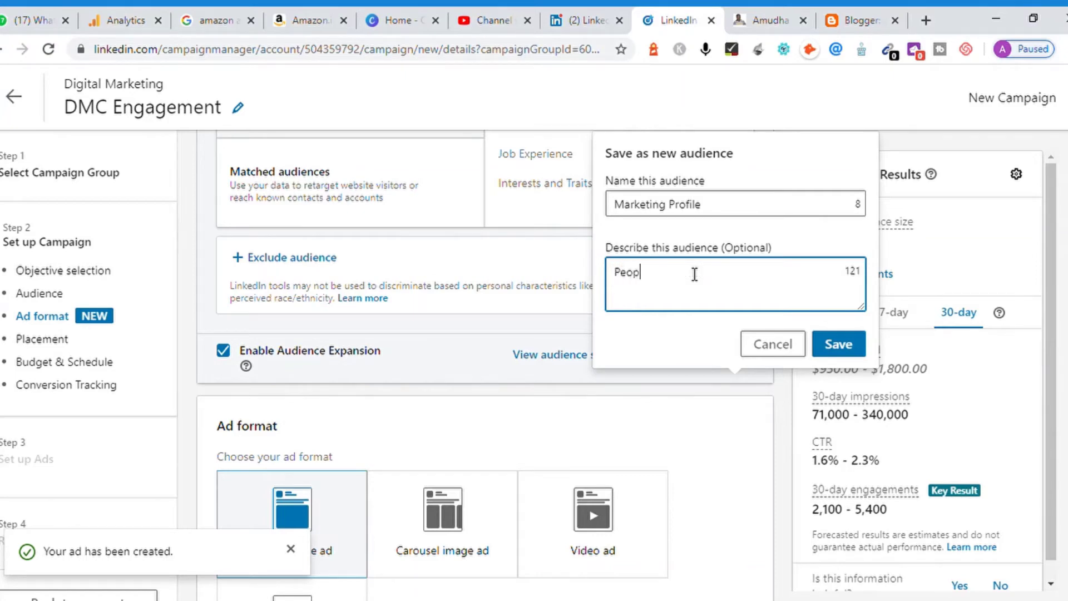
type("le in traditional marketing")
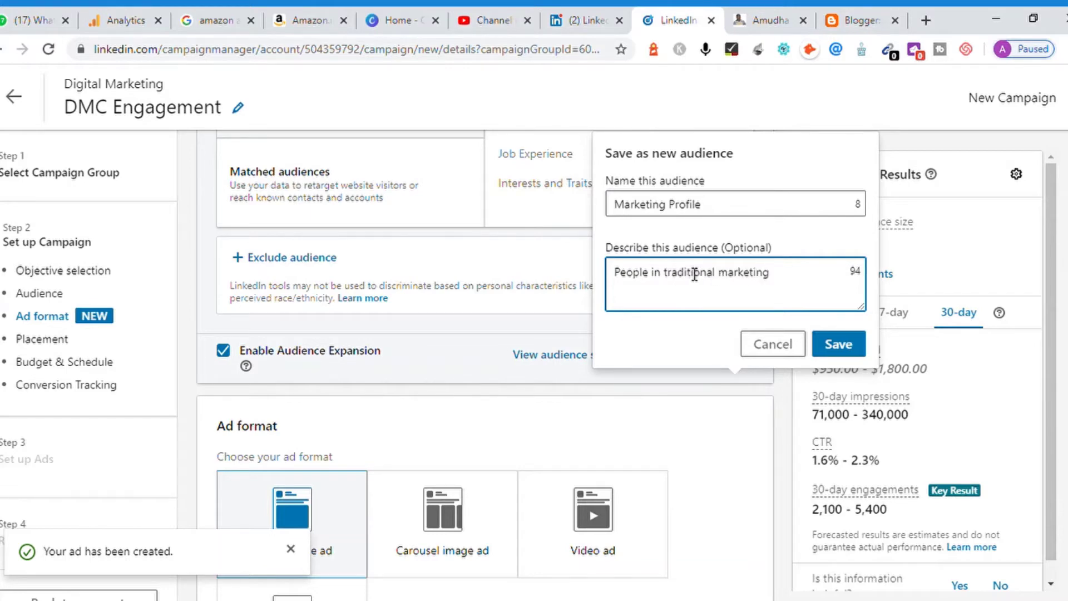
left_click(828, 342)
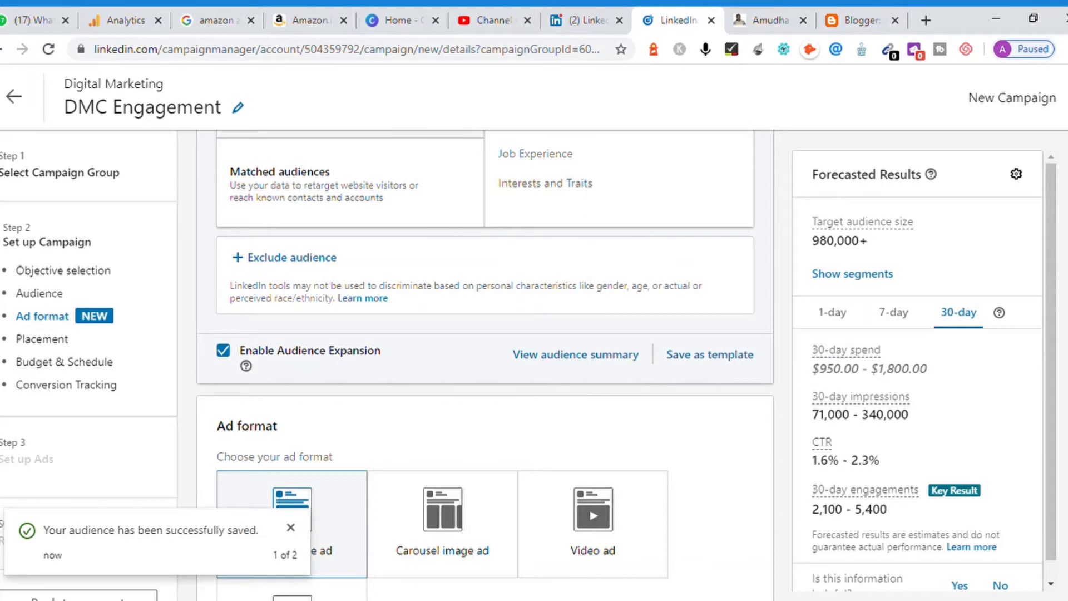
Step: Choose Follower ad as the campaign's ad format and check the resulting language and placement notices
scroll(744, 274, "down", 5)
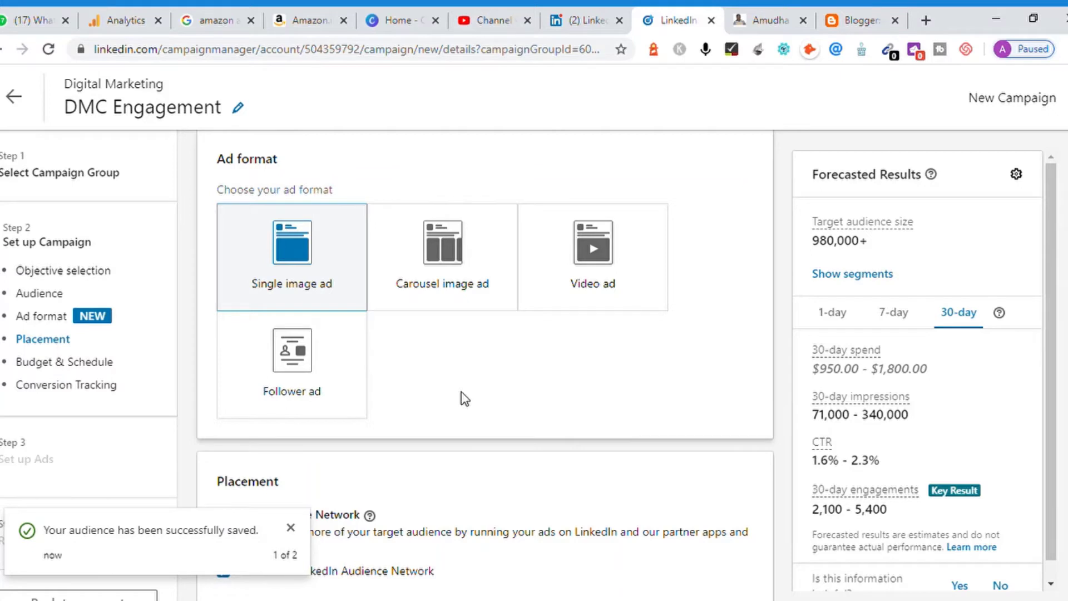
mouse_move(314, 402)
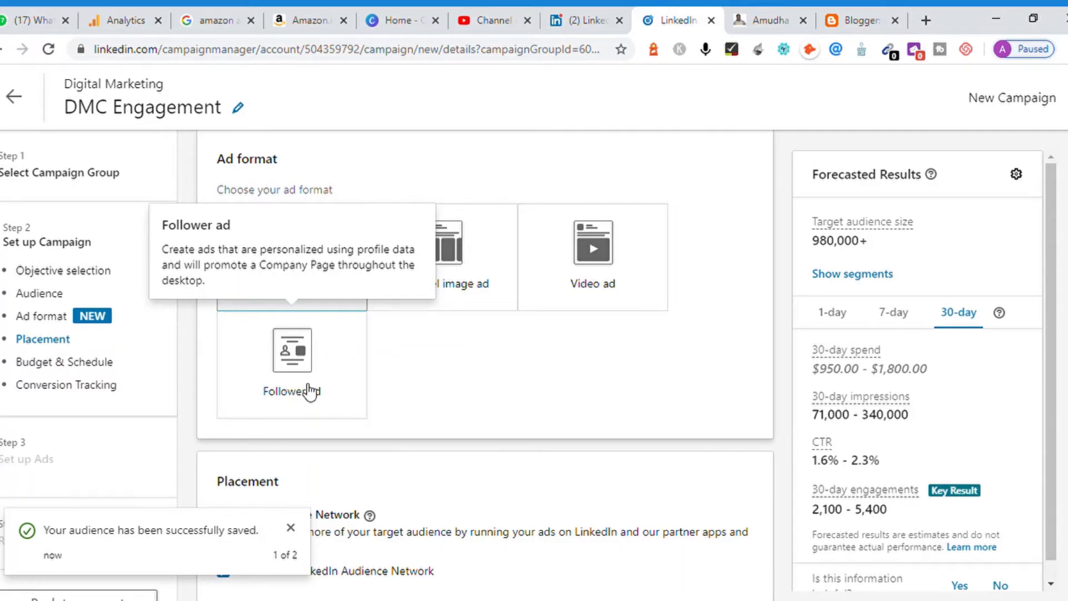
left_click(310, 391)
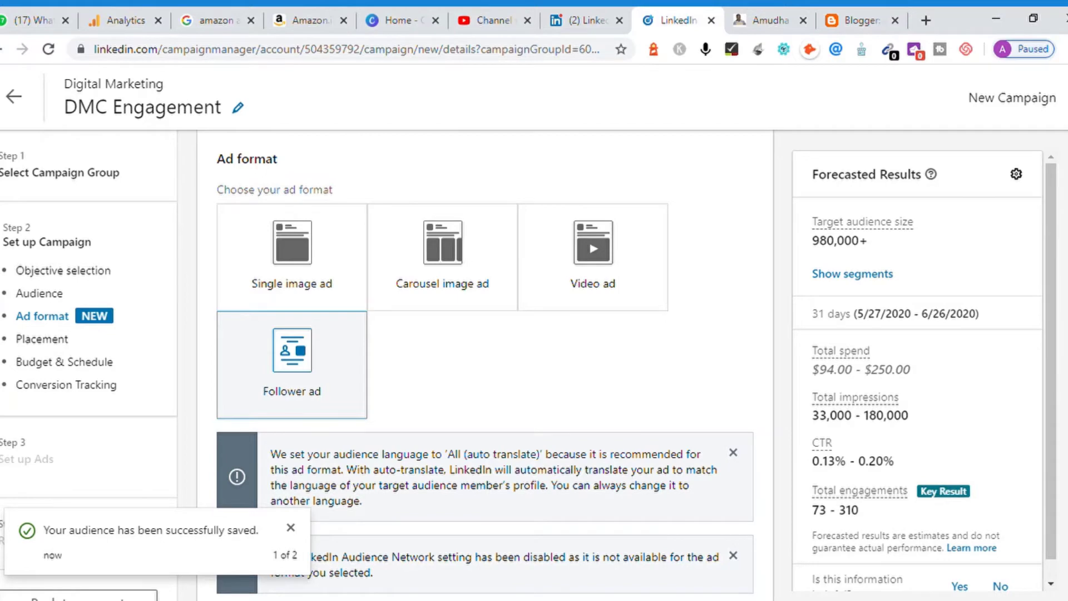
scroll(484, 364, "down", 3)
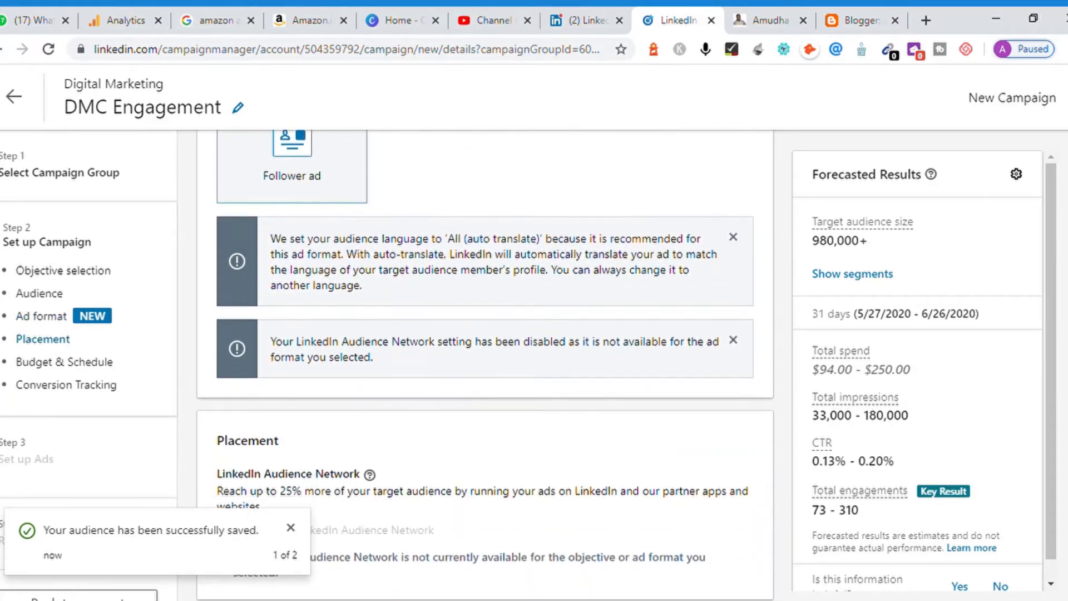
scroll(485, 365, "up", 1)
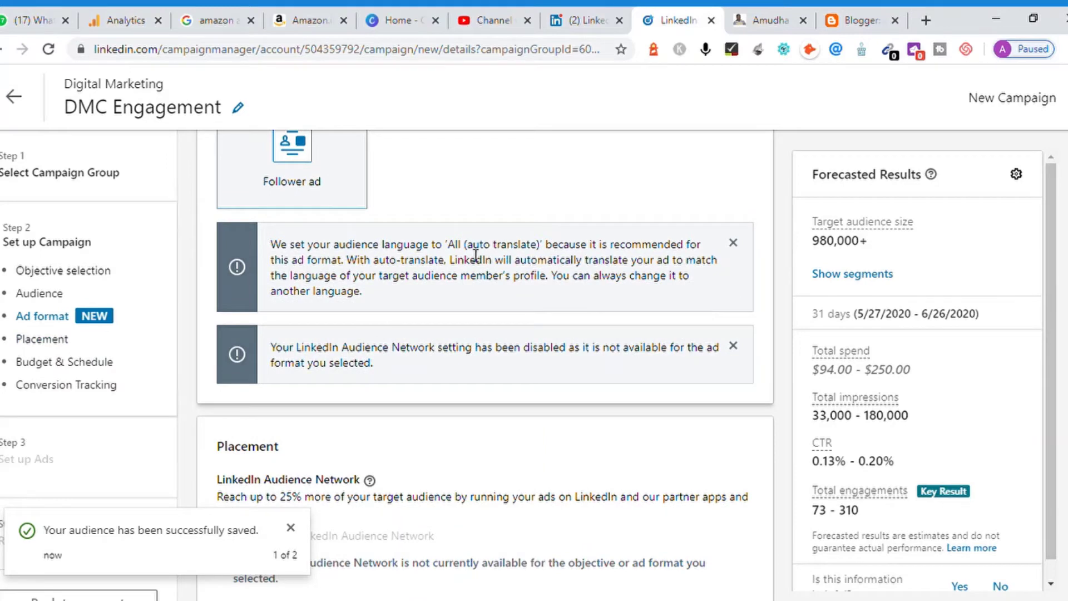
Step: Review the follower ad notices and the LinkedIn Audience Network placement setting, and dismiss the saved-audience notification
left_click_drag(476, 256, 512, 256)
left_click(513, 256)
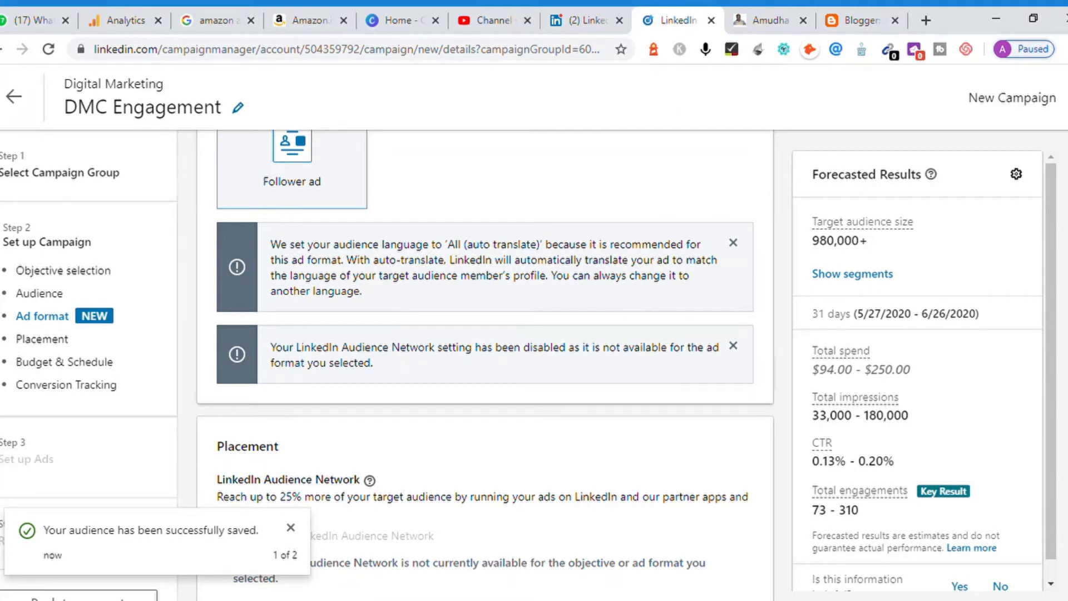
scroll(484, 362, "up", 5)
scroll(484, 362, "down", 5)
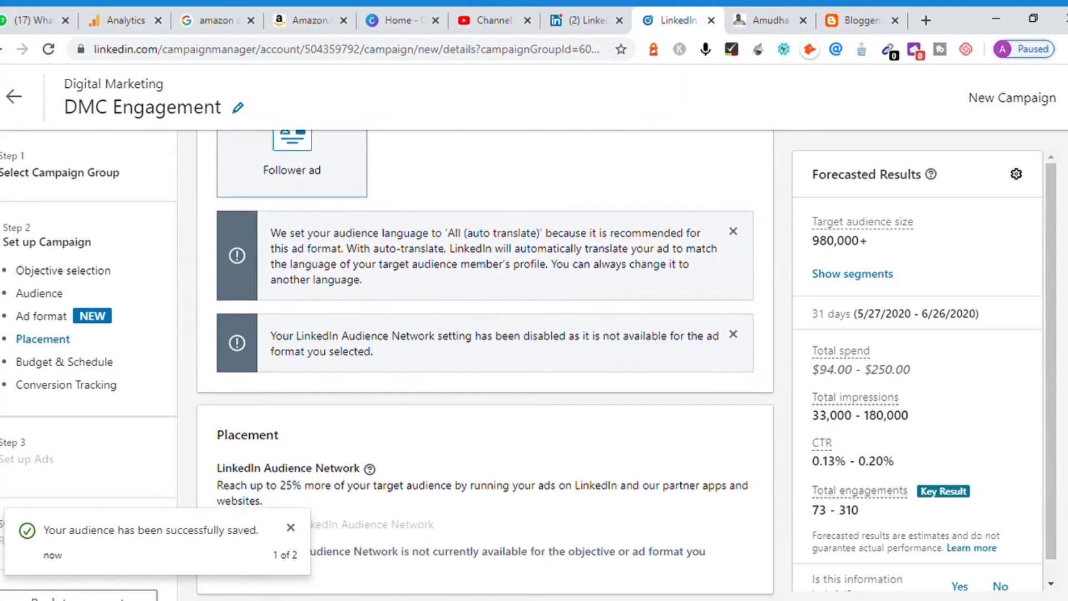
scroll(484, 361, "down", 1)
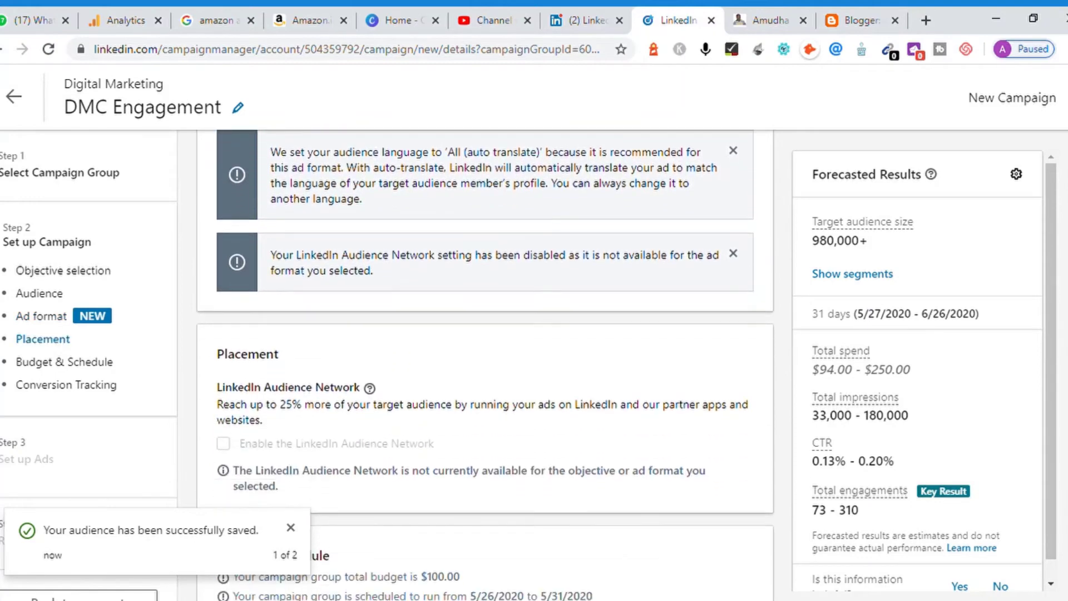
left_click(291, 528)
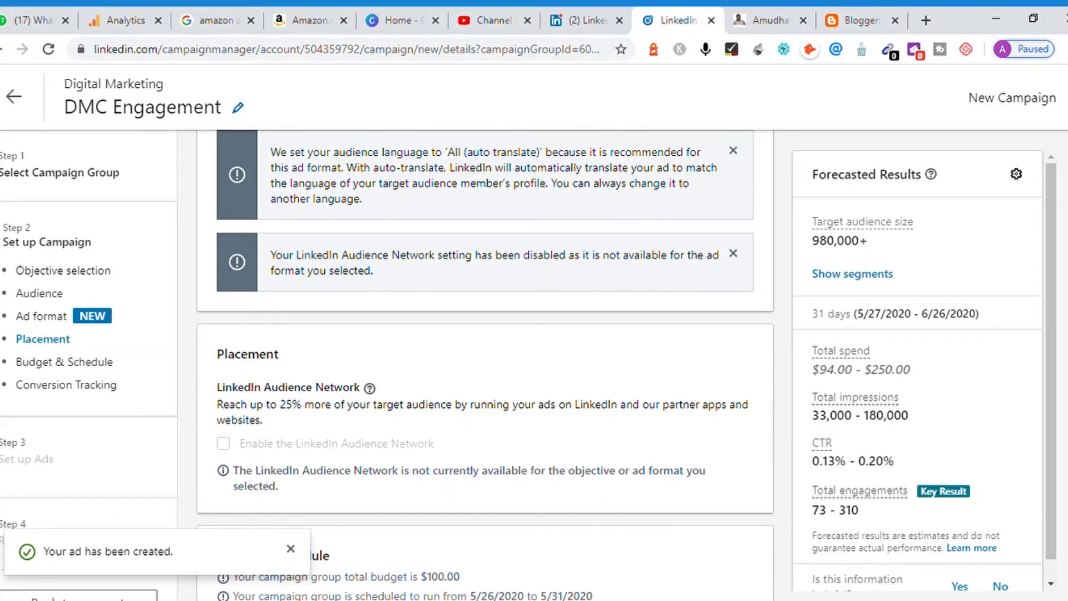
Step: Switch the campaign budget to both a daily and total budget and check the two amount fields
scroll(484, 364, "down", 5)
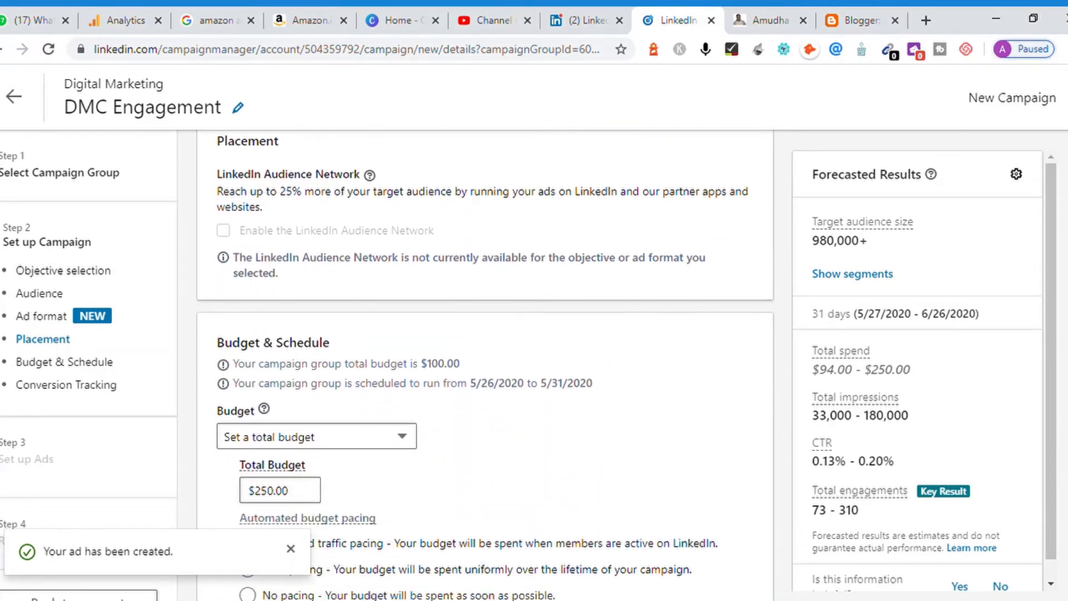
scroll(763, 309, "down", 3)
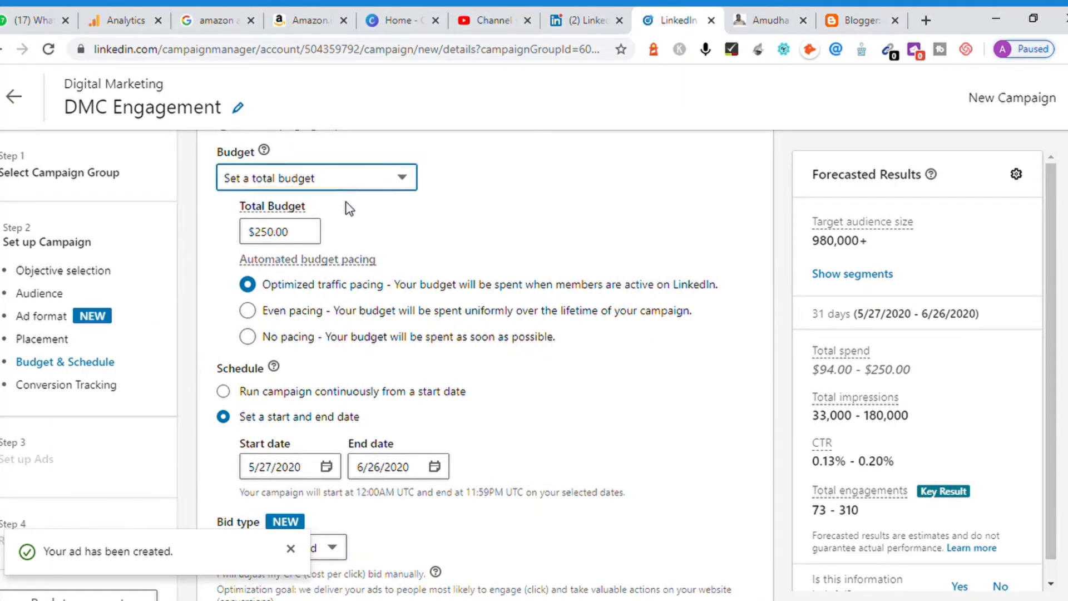
key("Down")
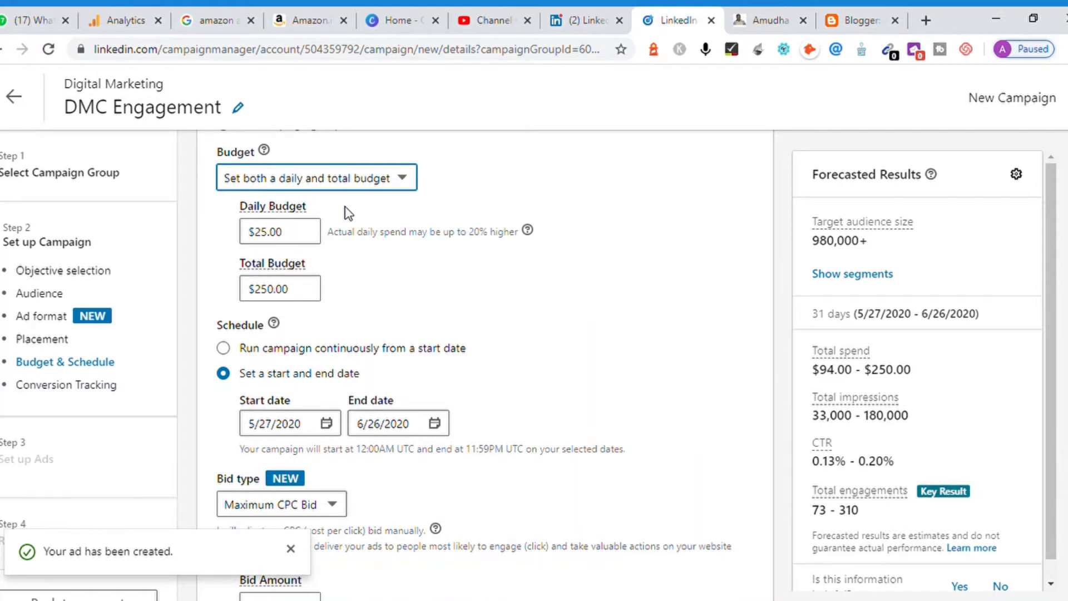
left_click(308, 233)
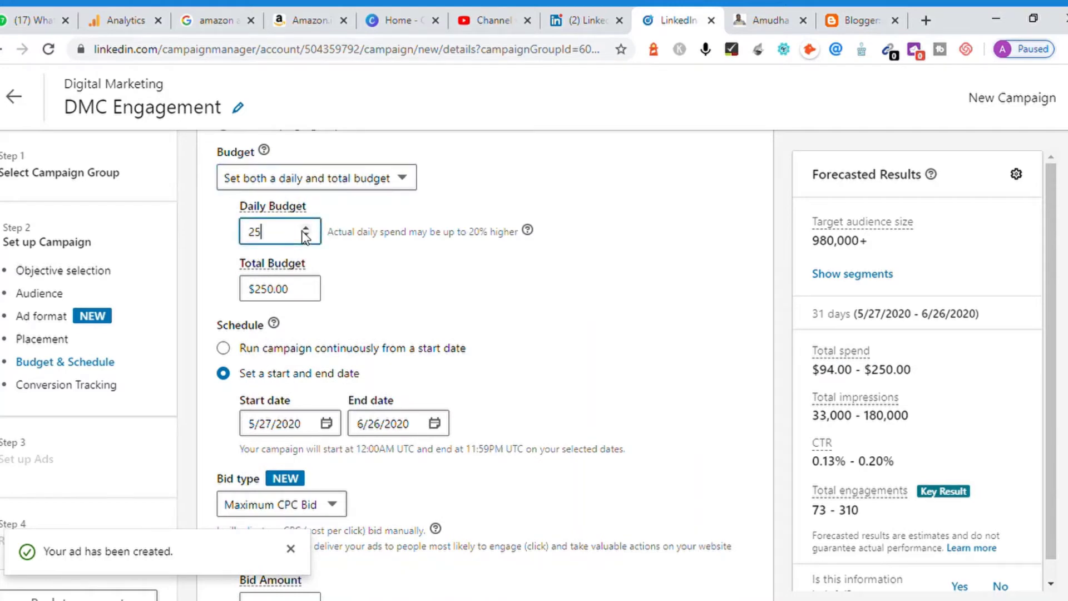
left_click(456, 291)
left_click(321, 295)
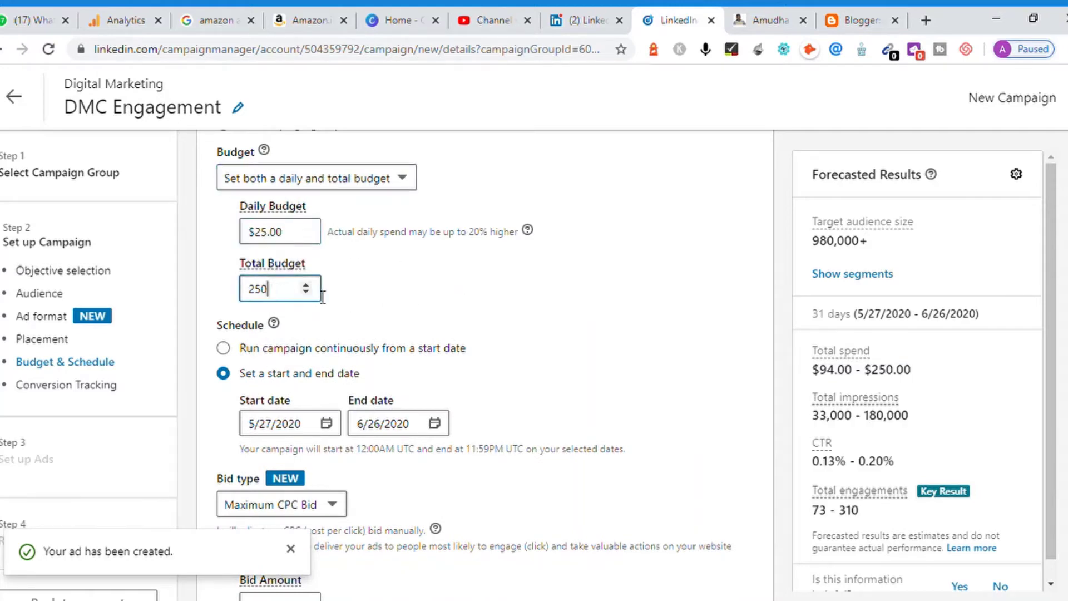
left_click(465, 318)
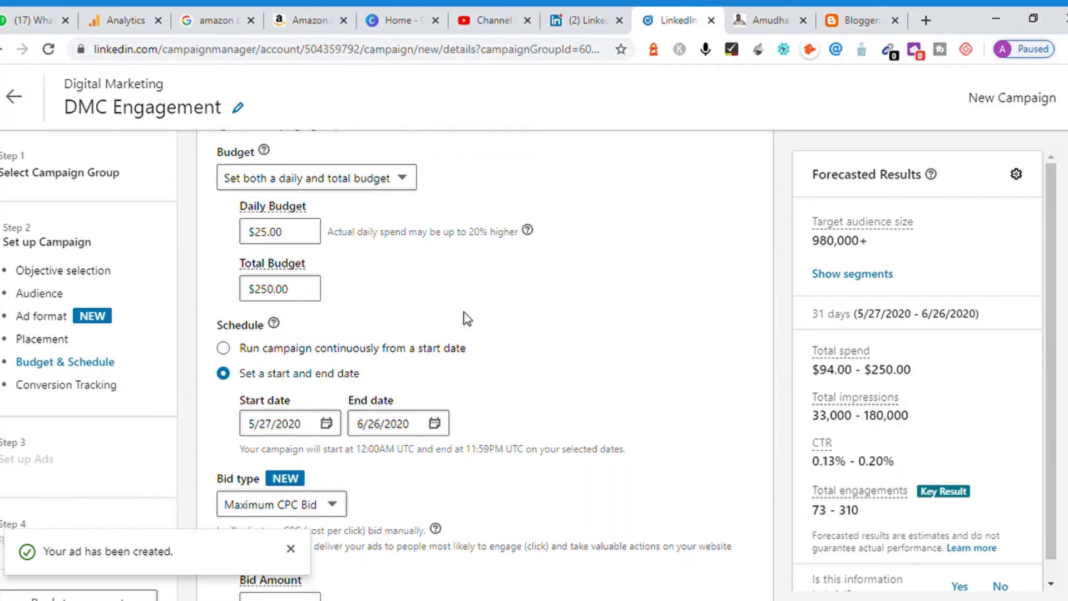
Step: Check the end date calendar and schedule the campaign to run continuously from its start date
left_click(391, 434)
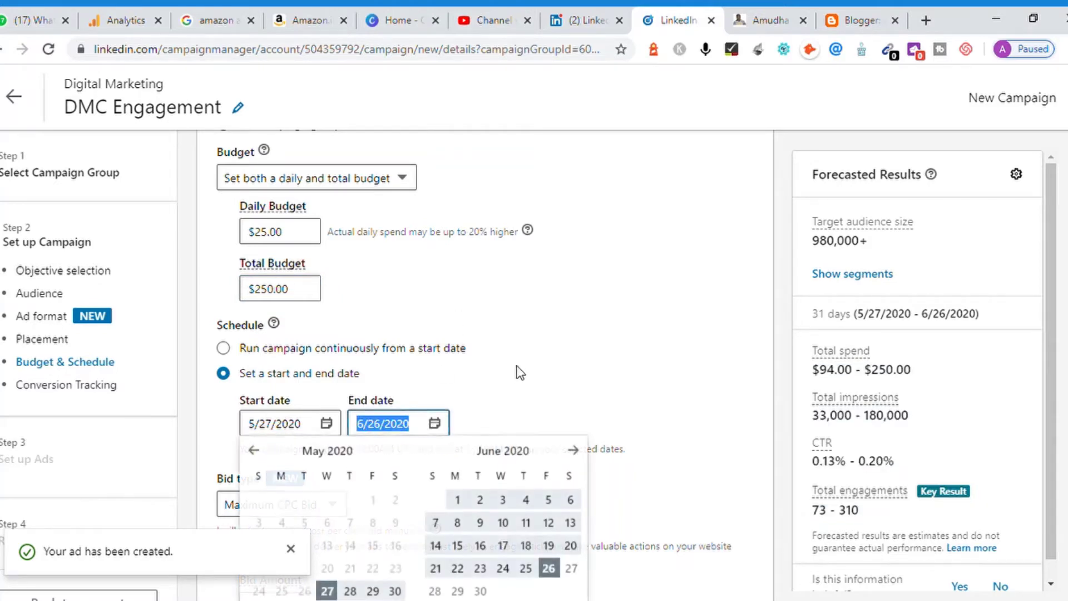
left_click(515, 372)
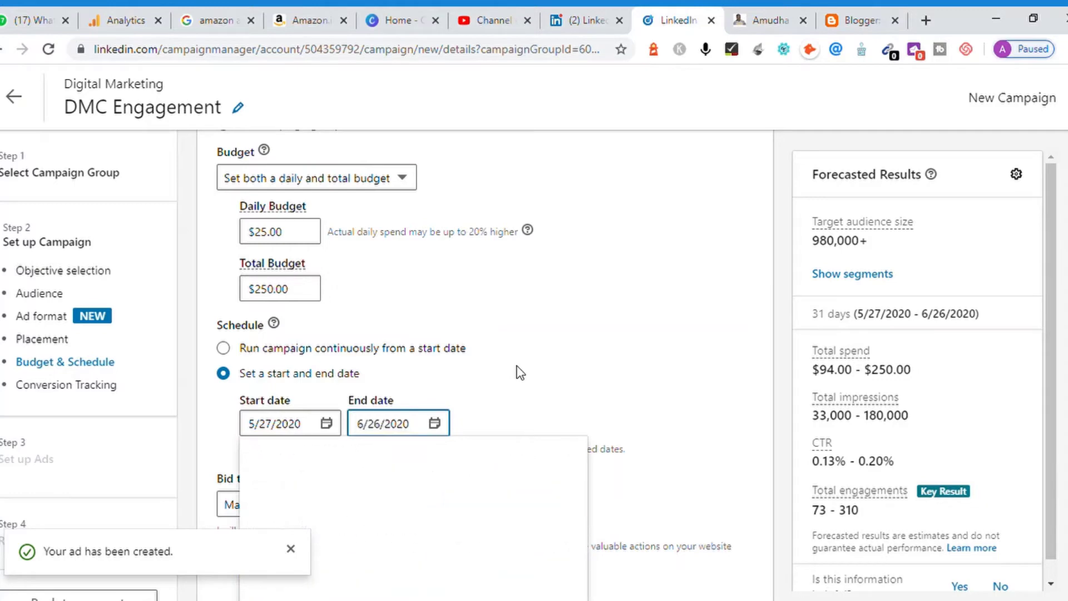
left_click(223, 350)
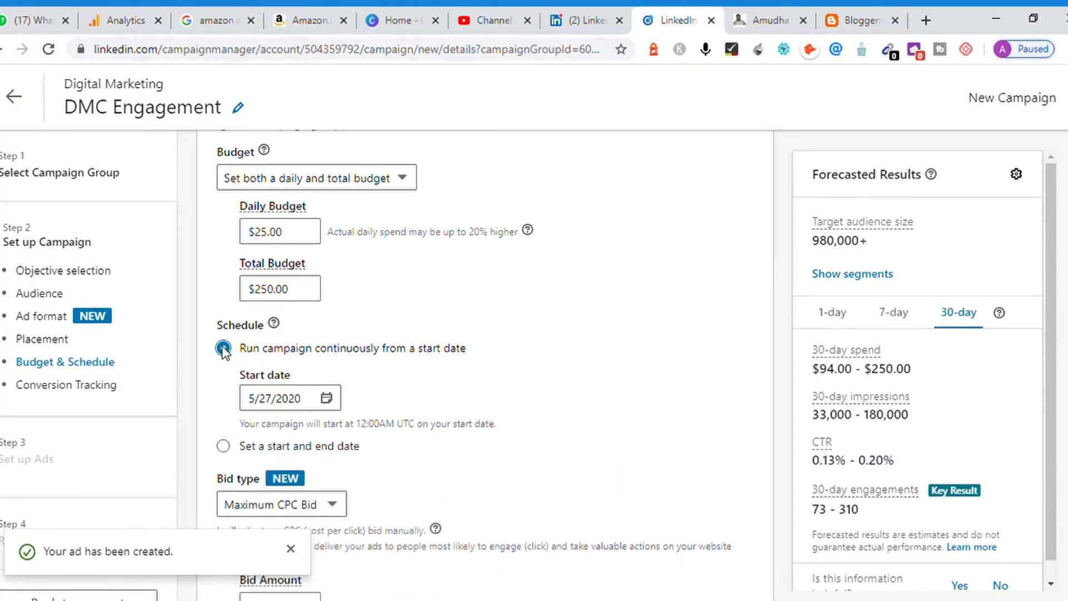
left_click(306, 286)
left_click(341, 183)
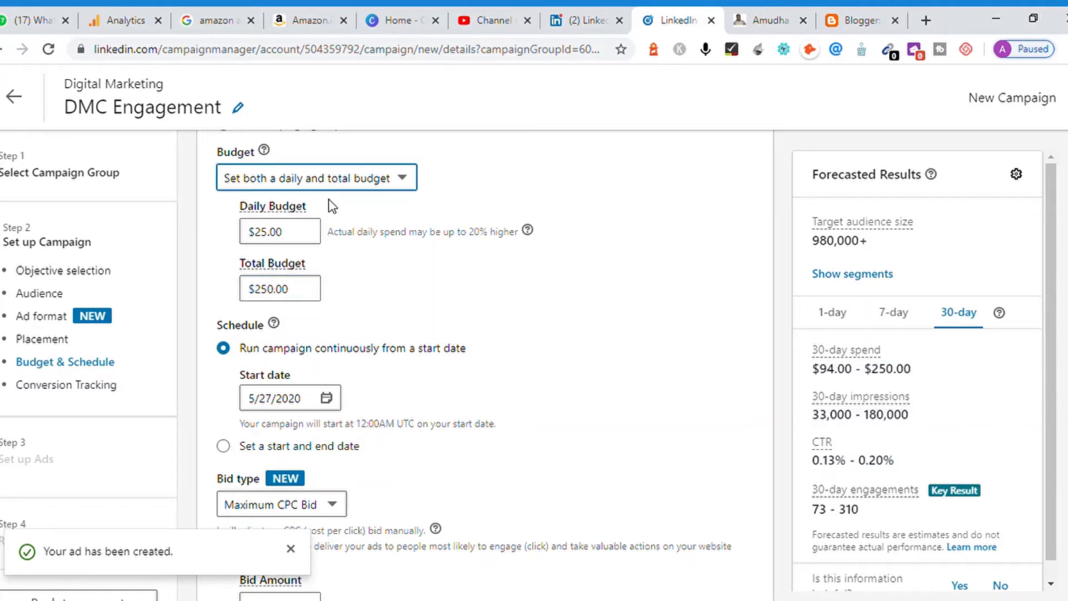
left_click(409, 306)
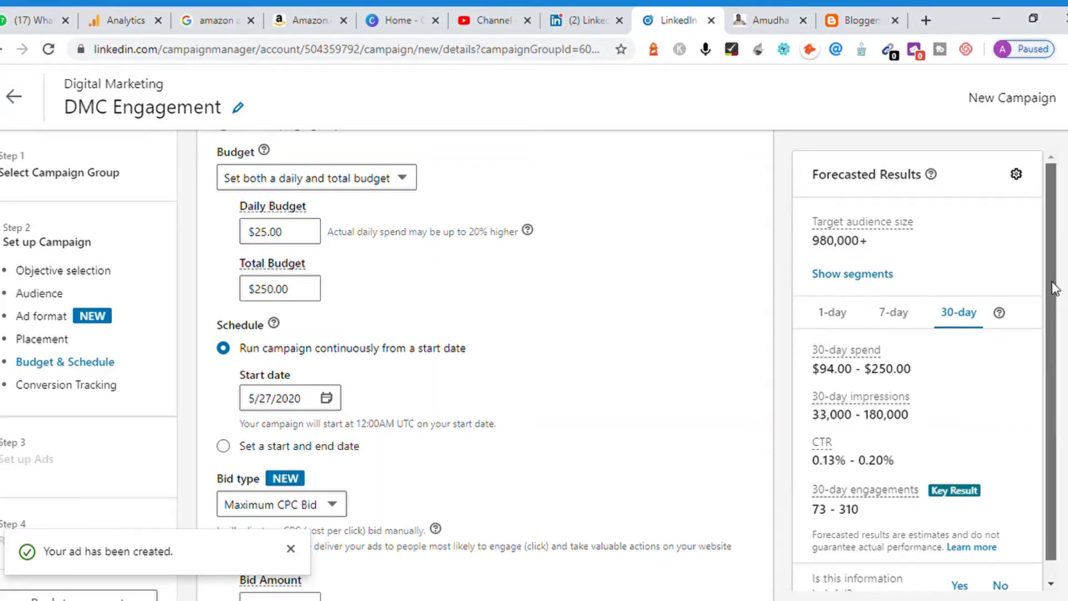
Step: Change the bid type to Maximum CPM Bid and check its description and the forecasted results
left_click_drag(1052, 174, 1052, 324)
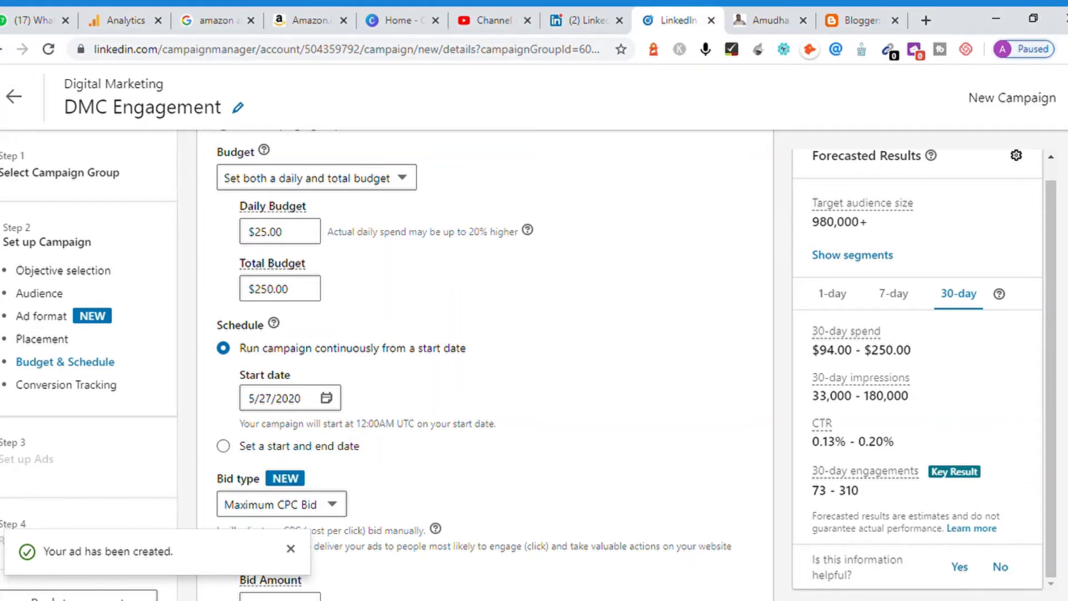
scroll(750, 466, "down", 4)
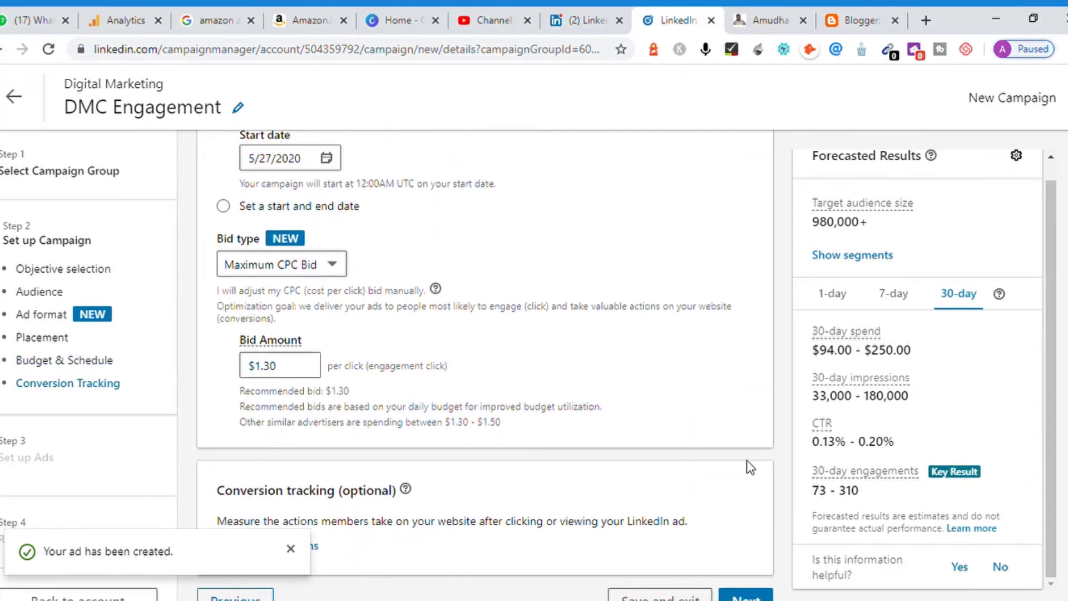
left_click(310, 265)
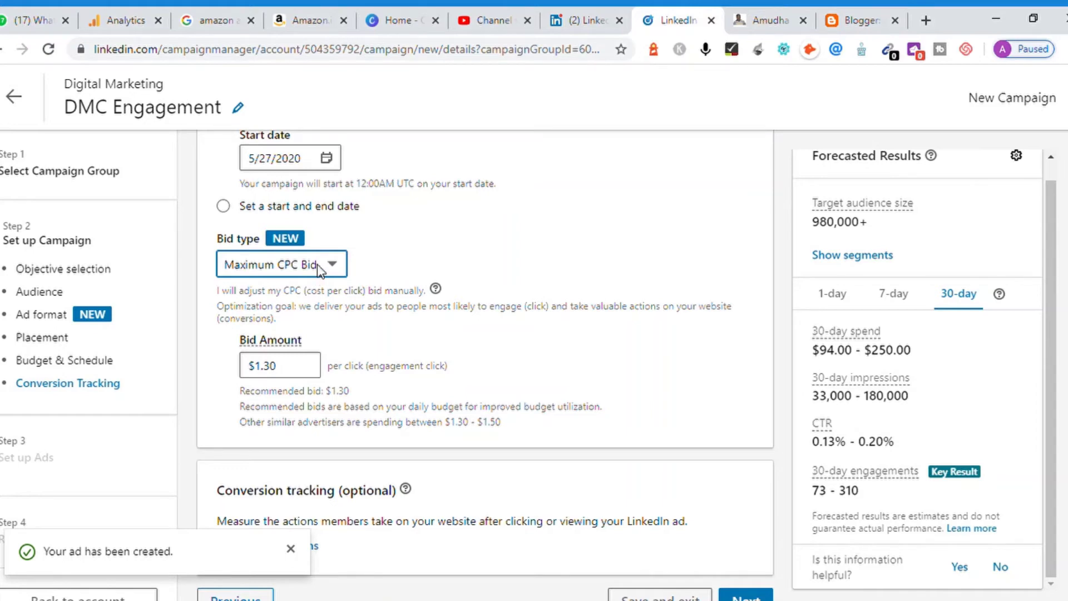
left_click(306, 308)
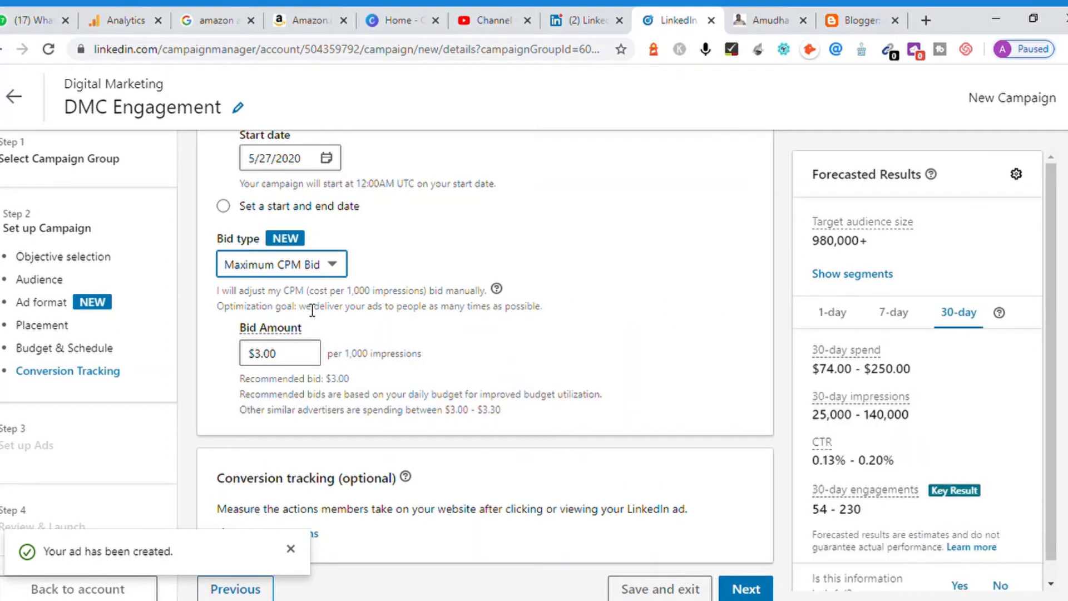
left_click_drag(341, 291, 384, 296)
left_click(397, 299)
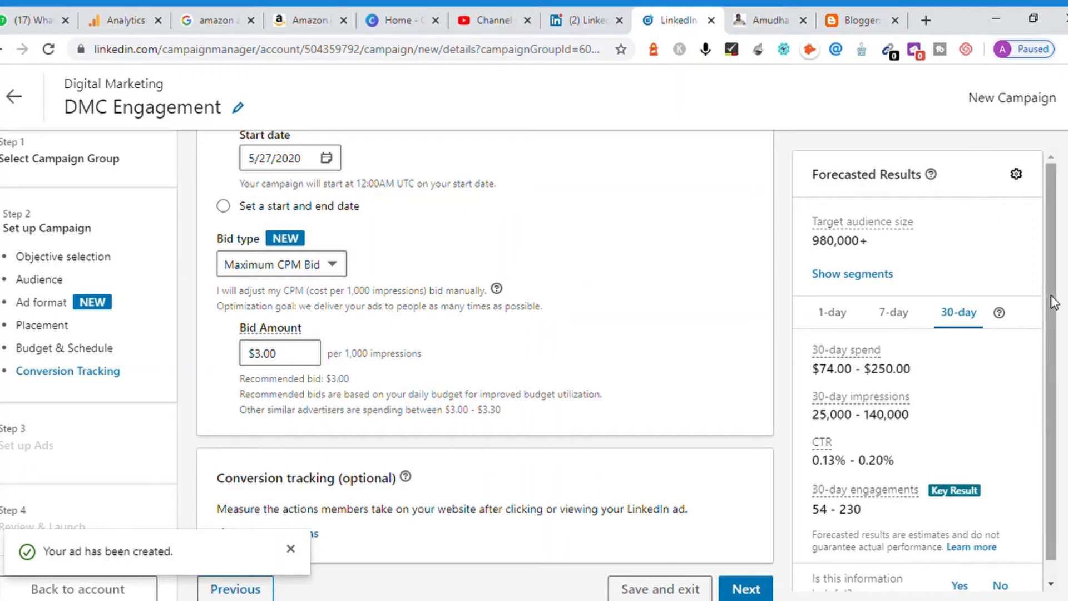
left_click_drag(1051, 312, 1050, 344)
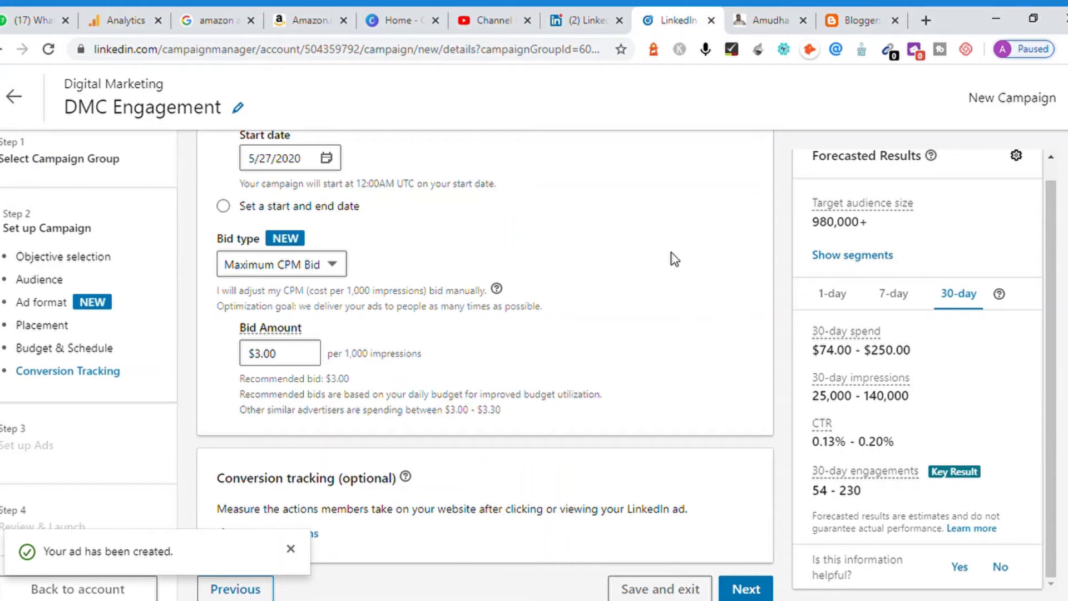
left_click(329, 268)
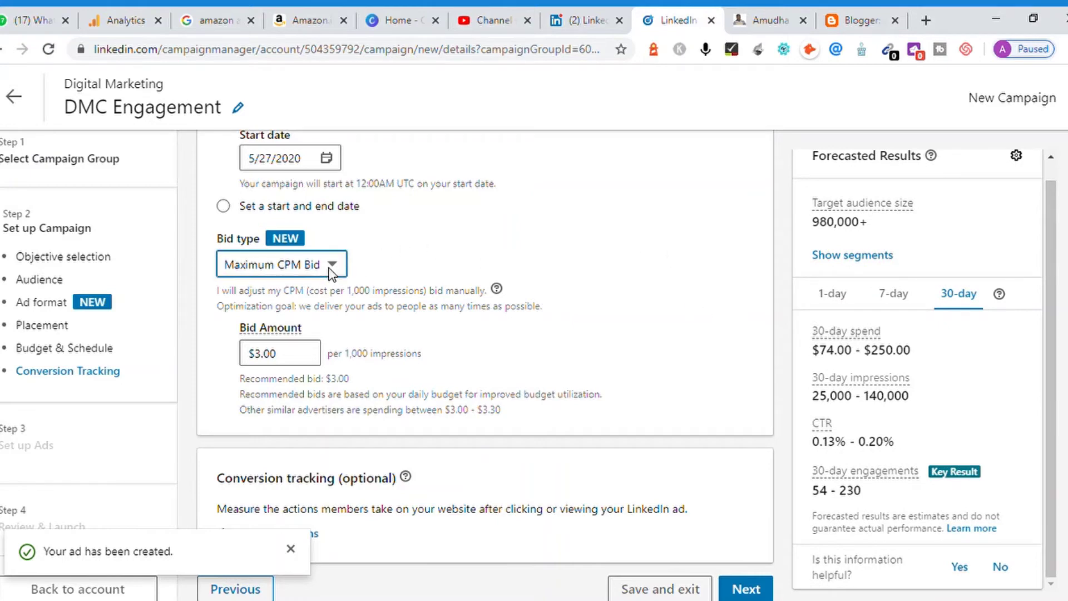
left_click(545, 252)
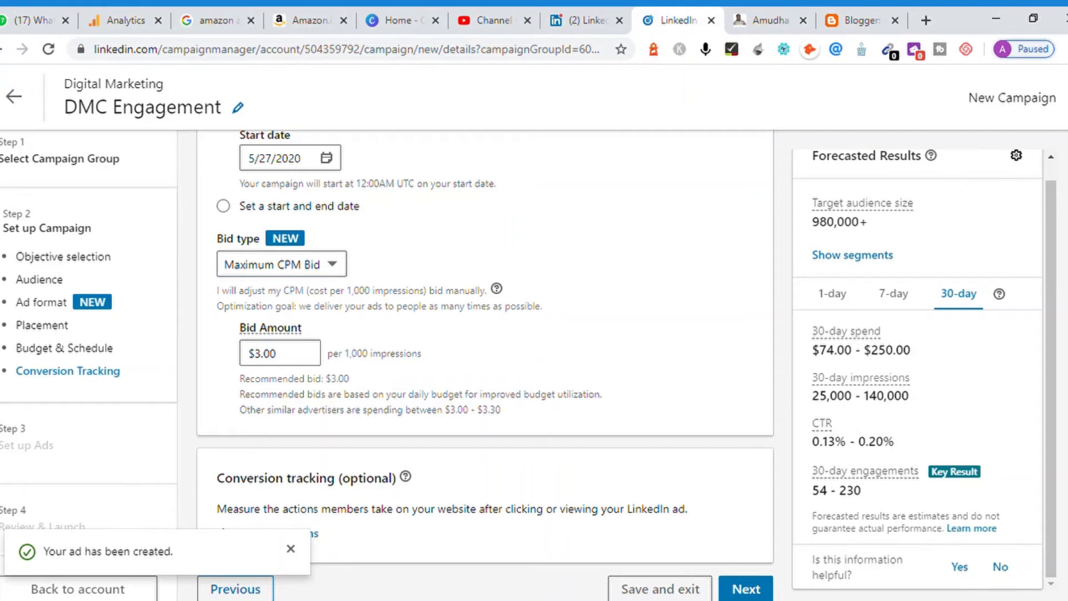
Step: Proceed to the ad setup stage and confirm saving the campaign's objective and ad format
scroll(484, 362, "down", 2)
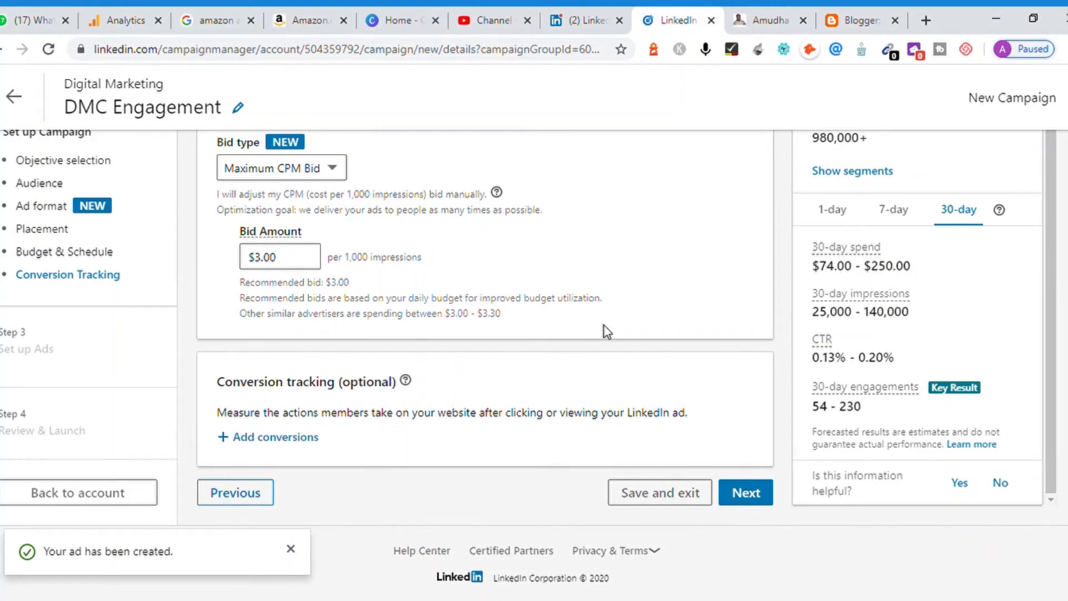
left_click(751, 492)
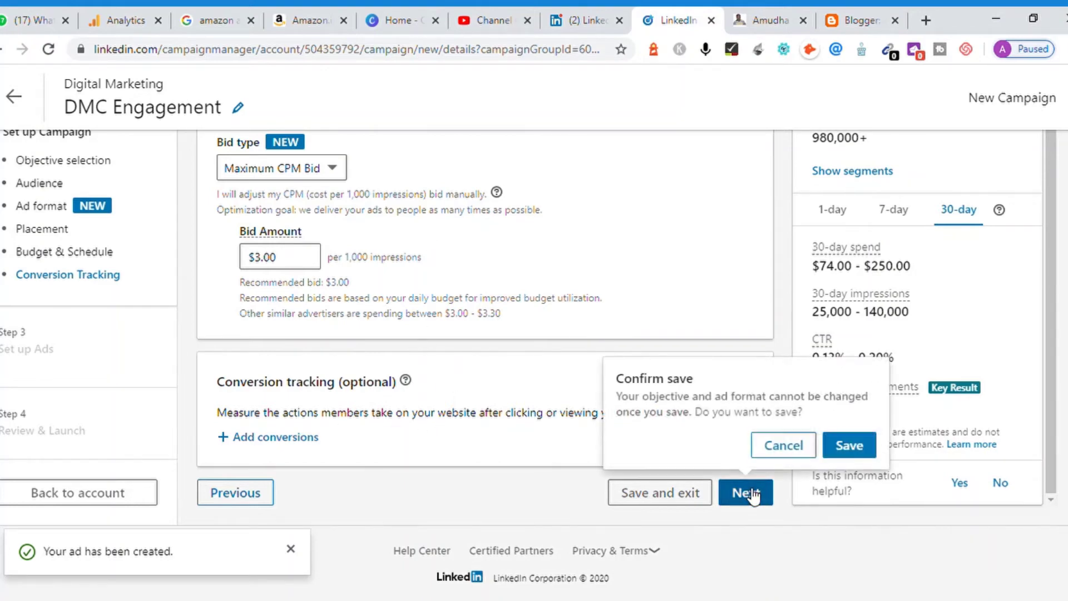
left_click(849, 445)
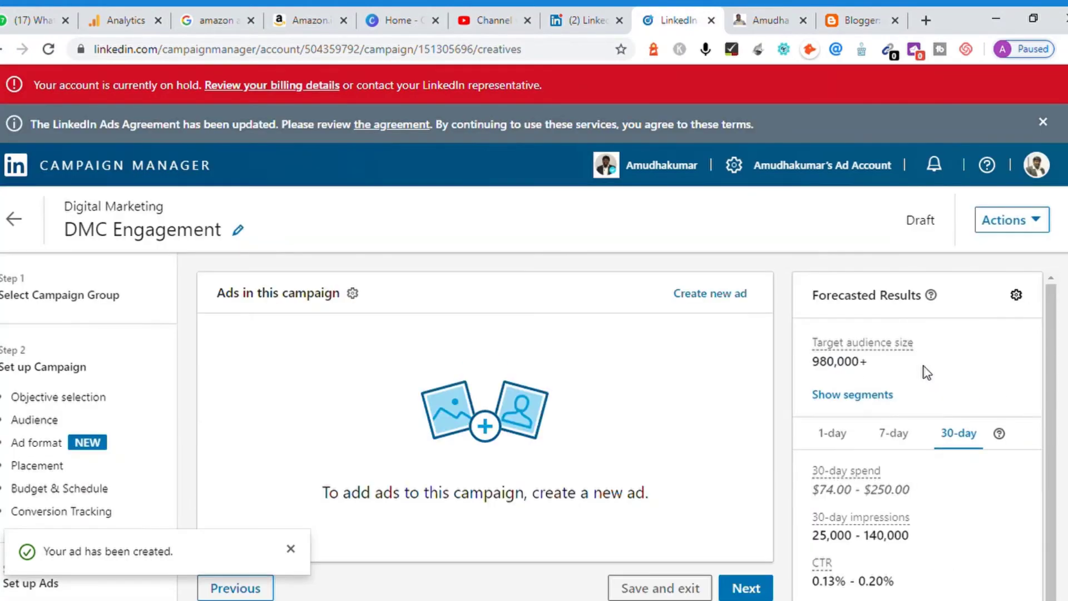
Step: Create a new follower ad and choose the headline "%FIRSTNAME%, grow your business with news and insights" from the company
scroll(1057, 256, "down", 2)
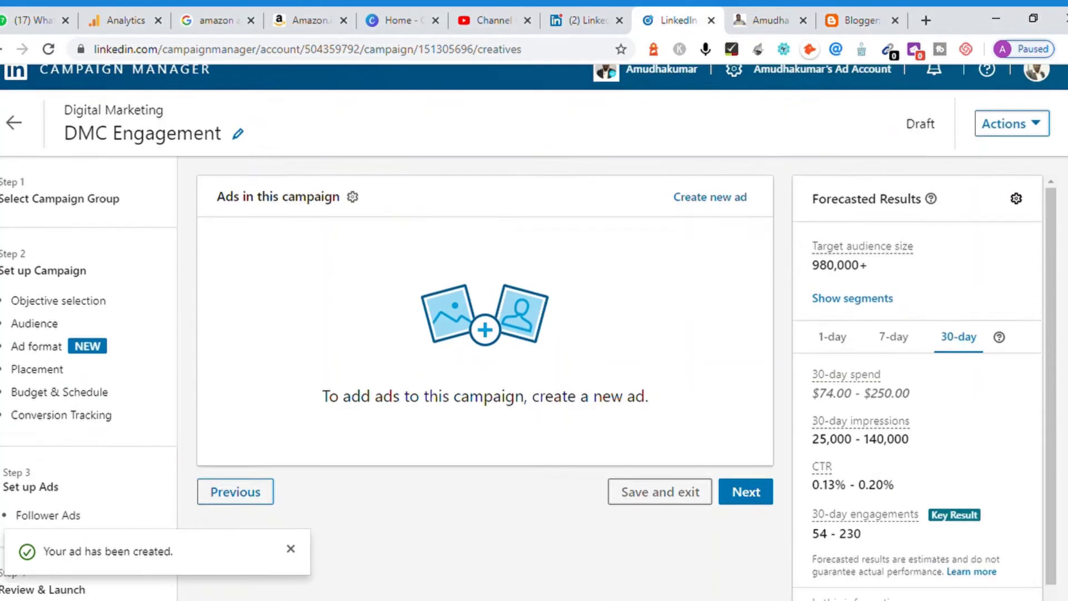
left_click(714, 173)
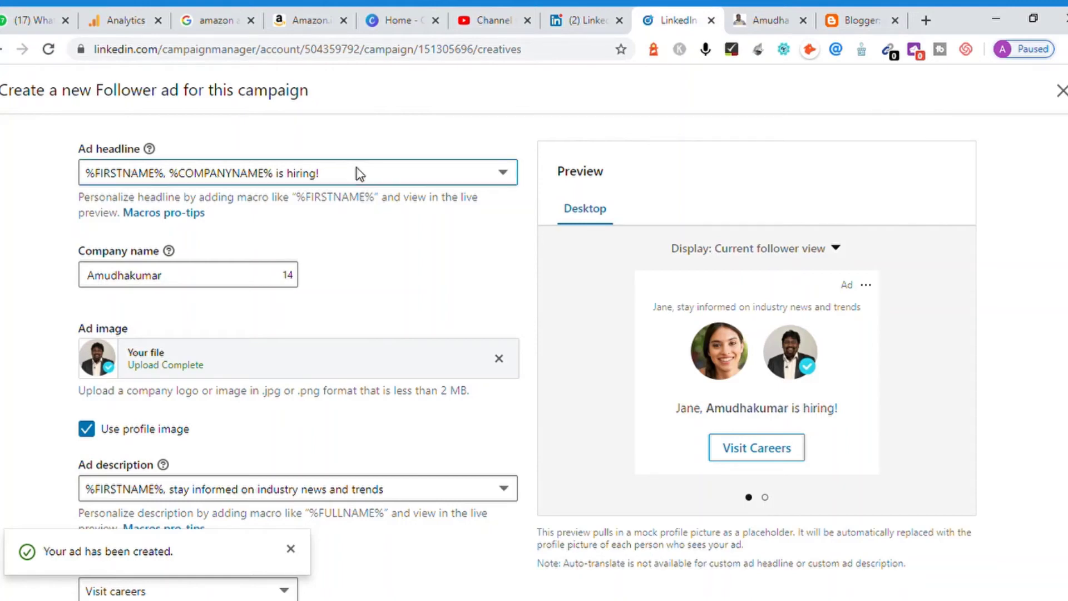
left_click(332, 178)
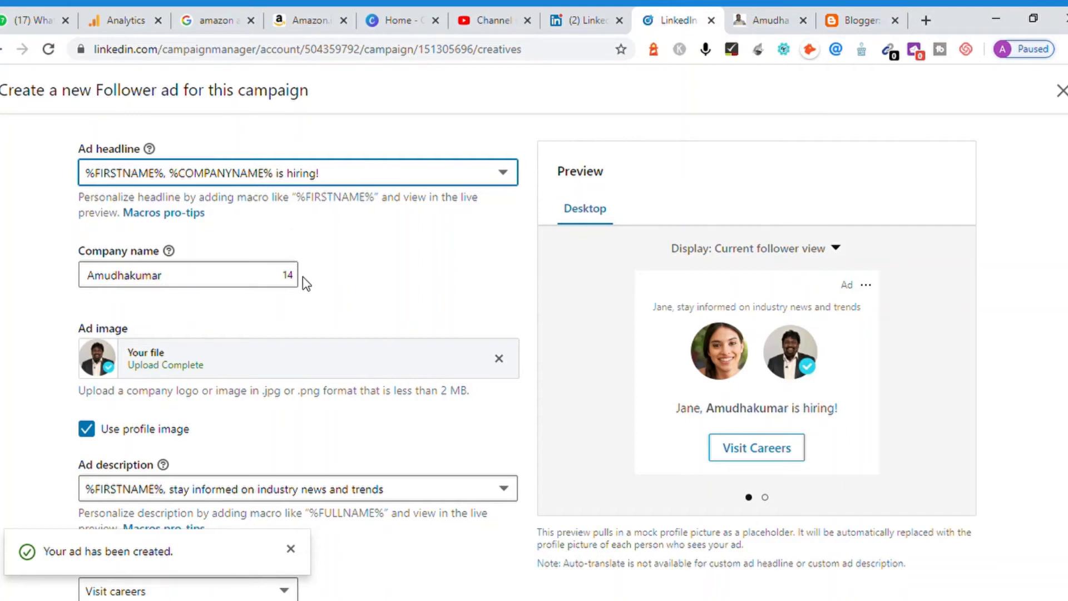
key("Down")
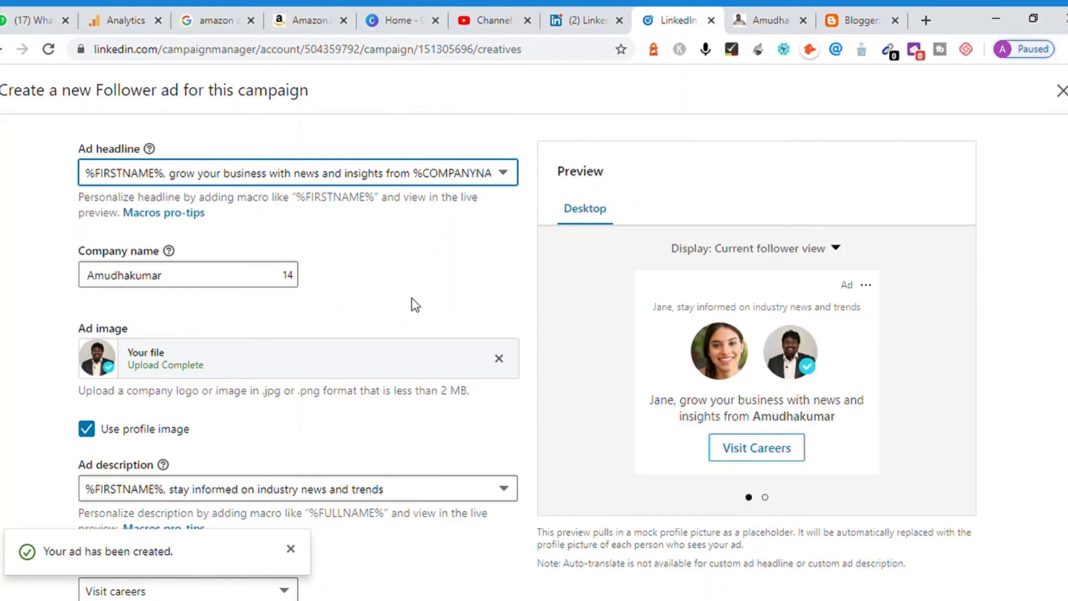
Step: Compare the headline's first-name and company-name macros with the ad preview and copy the previewed headline text
triple_click(667, 405)
double_click(667, 404)
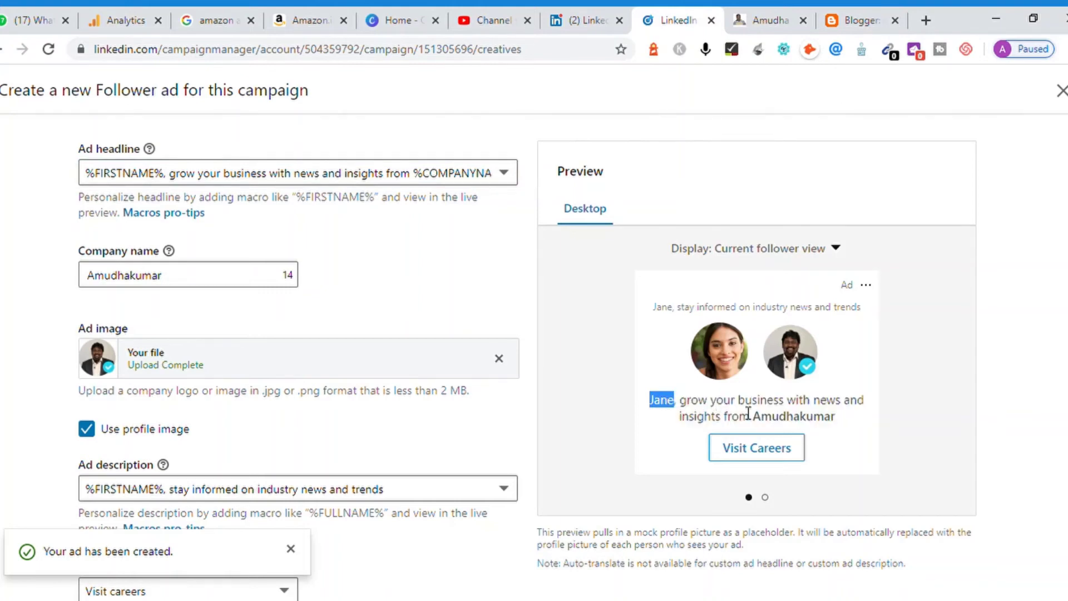
double_click(777, 417)
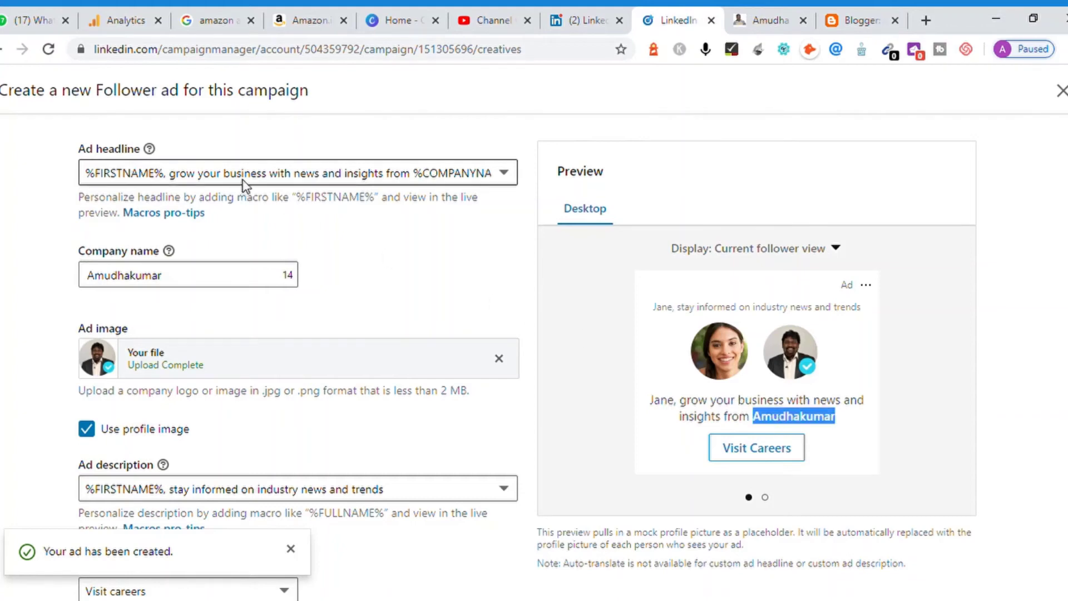
left_click(282, 177)
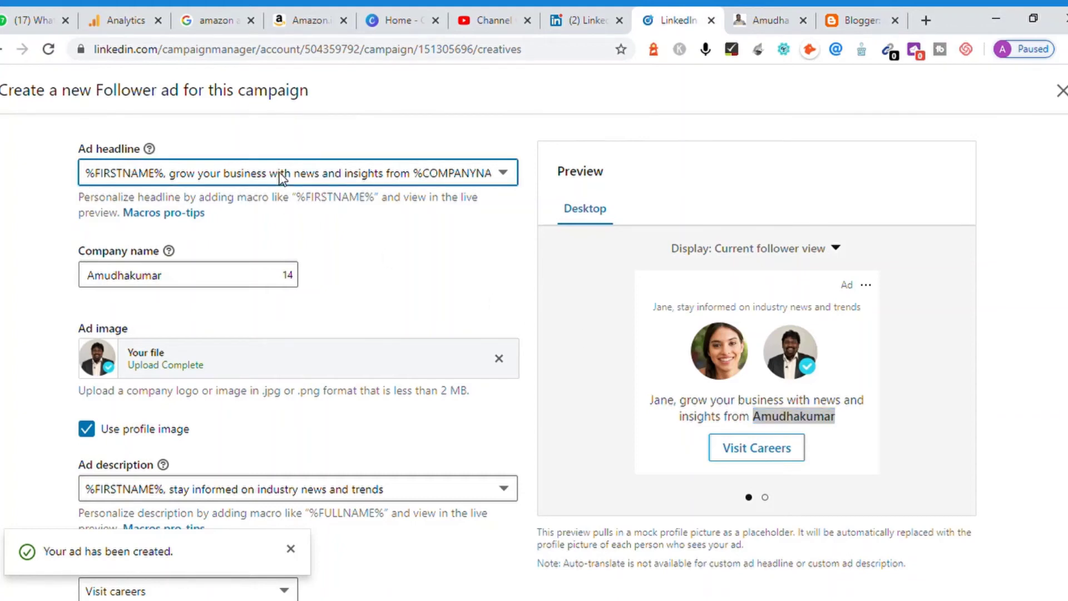
left_click(688, 409)
left_click_drag(688, 408, 850, 416)
key("ctrl+c")
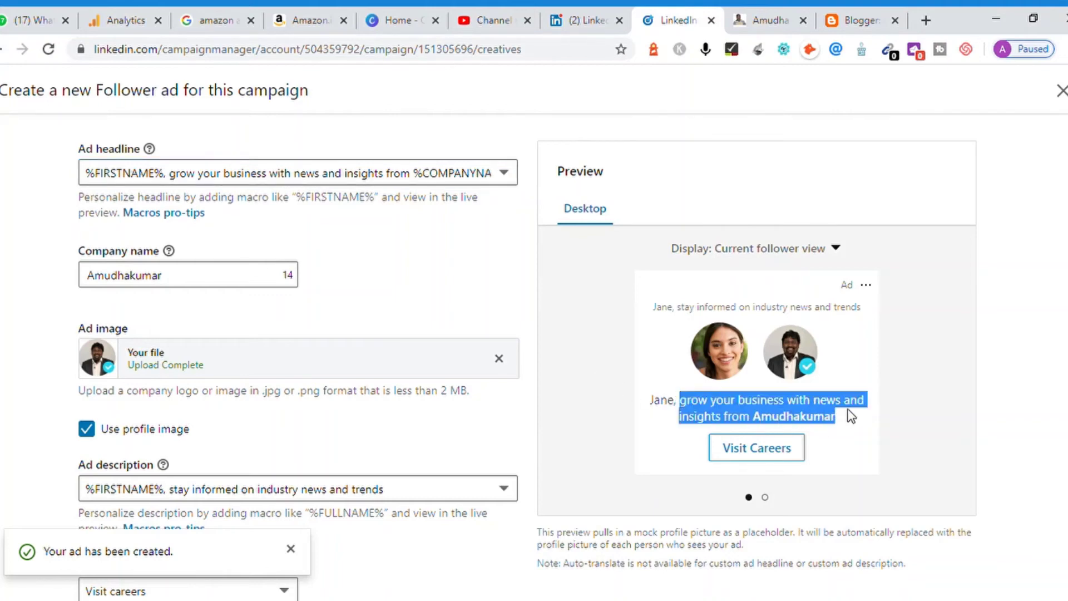
left_click(337, 177)
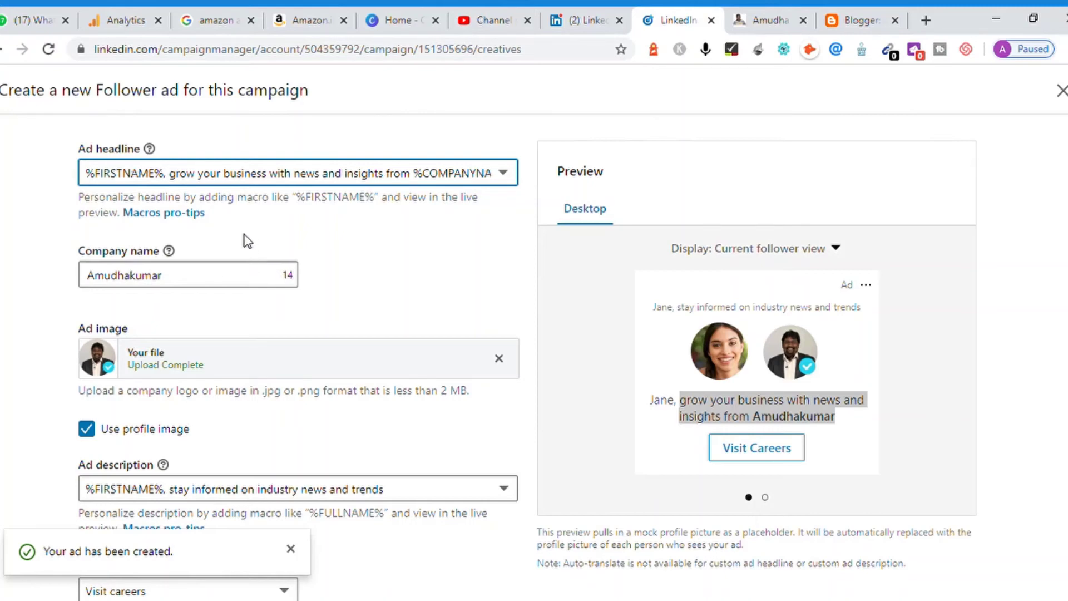
Step: Switch the follower ad to a custom headline and paste the copied headline text into it
left_click(178, 408)
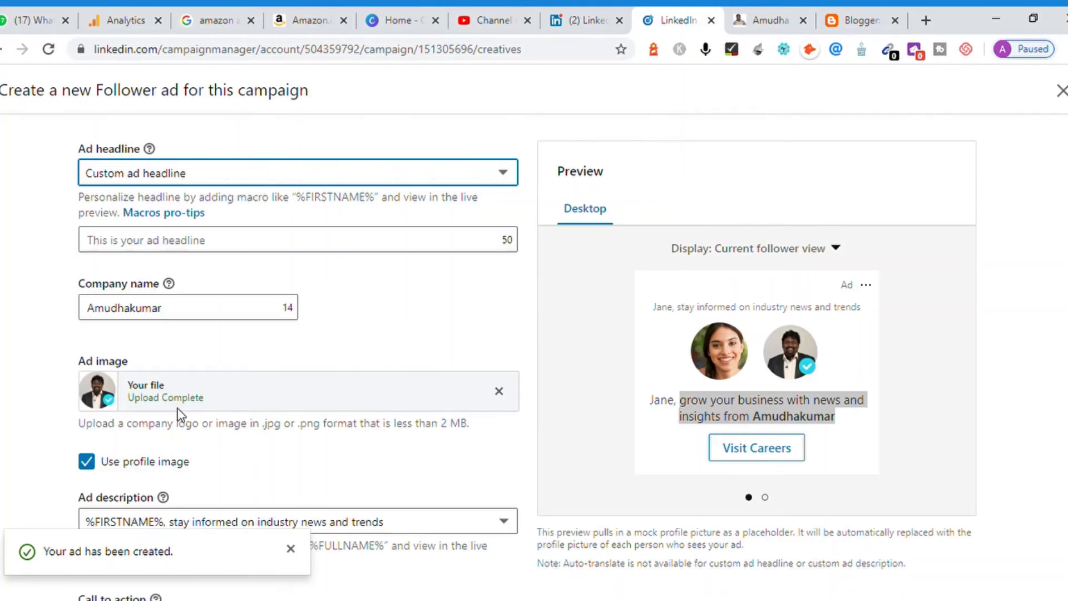
left_click(185, 253)
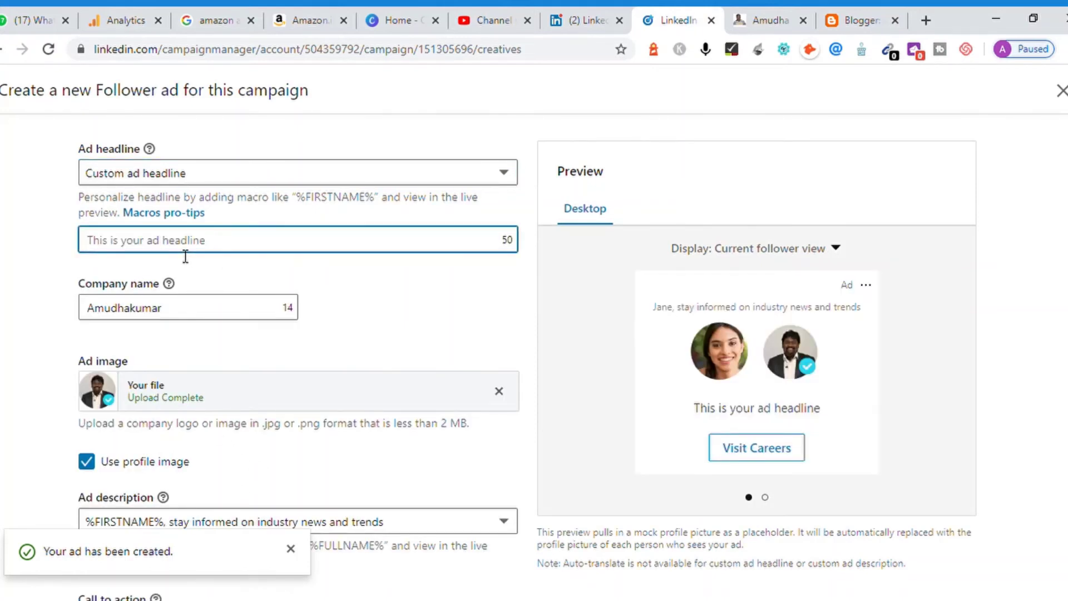
key("ctrl+v")
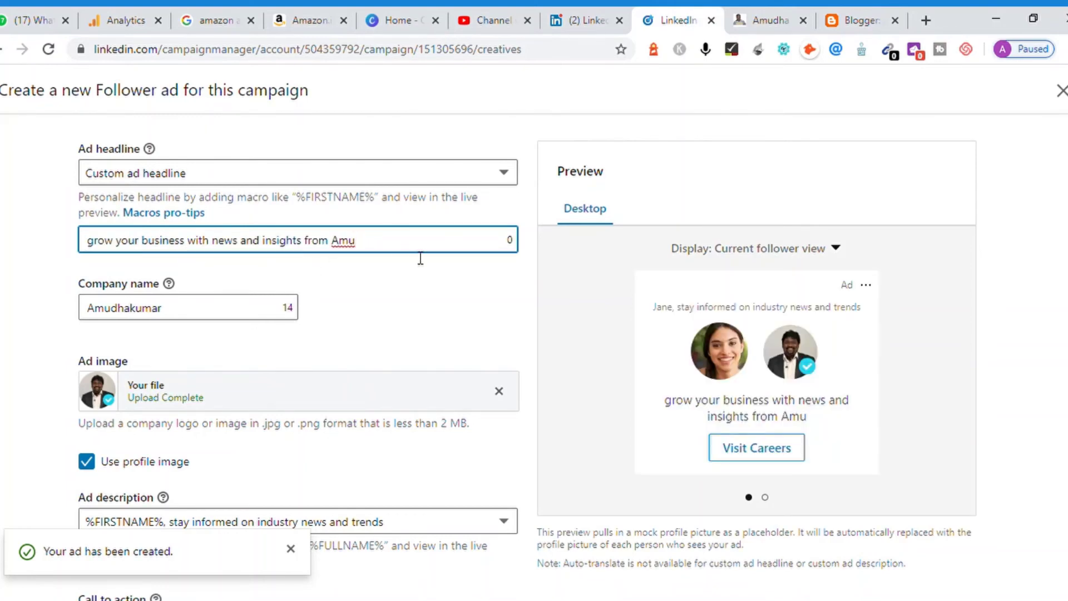
Step: Replace the custom headline's text after "grow your business with" with "Digital Marketing"
key("BackSpace")
key("BackSpace")
key("BackSpace")
key("BackSpace")
key("BackSpace")
key("BackSpace")
key("BackSpace")
key("BackSpace")
key("BackSpace")
key("BackSpace")
key("BackSpace")
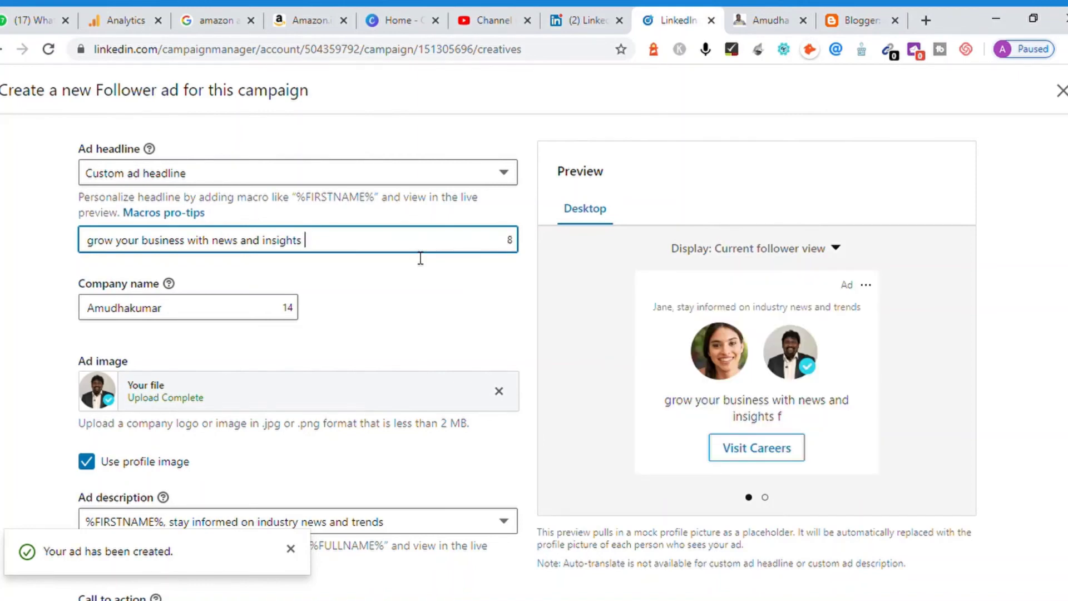
key("BackSpace")
key("BackSpace")
key("BackSpace")
key("BackSpace")
key("BackSpace")
key("BackSpace")
key("BackSpace")
key("BackSpace")
key("BackSpace")
key("BackSpace")
key("BackSpace")
key("BackSpace")
key("BackSpace")
key("BackSpace")
key("BackSpace")
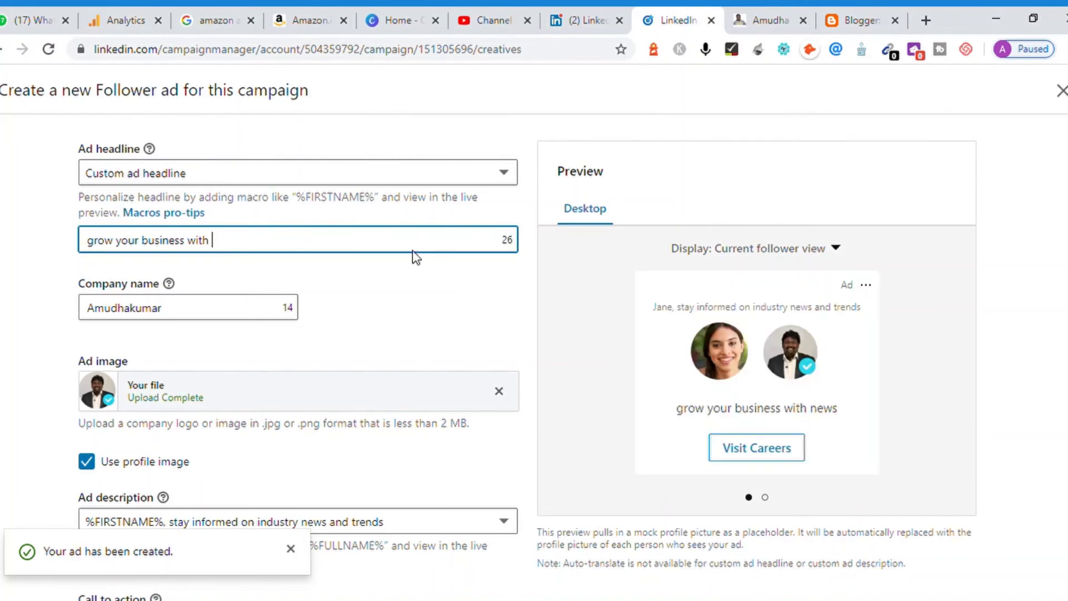
type("Digital ")
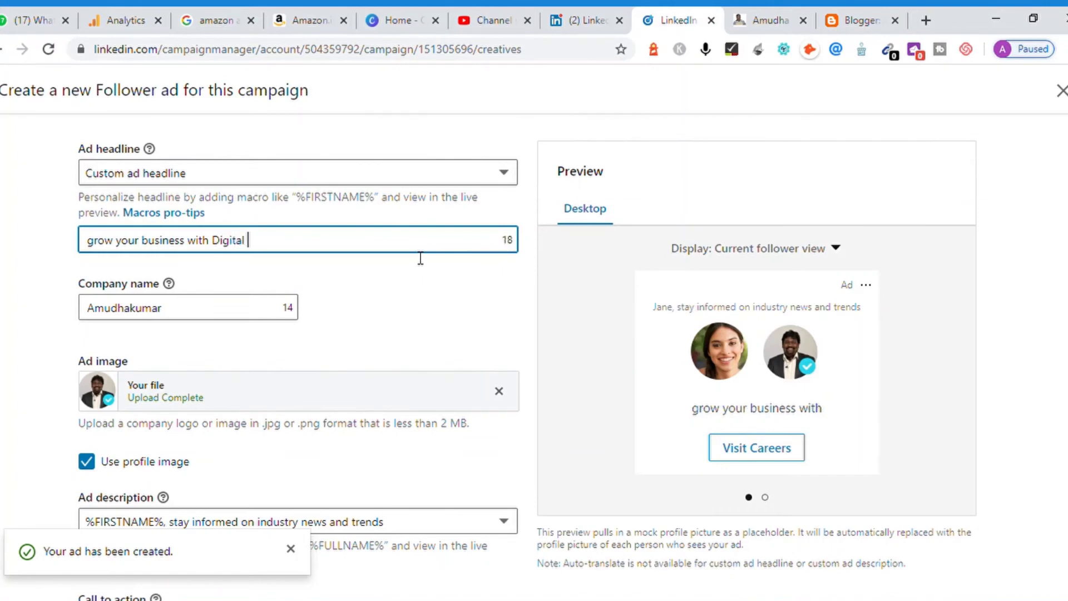
type("MArketing")
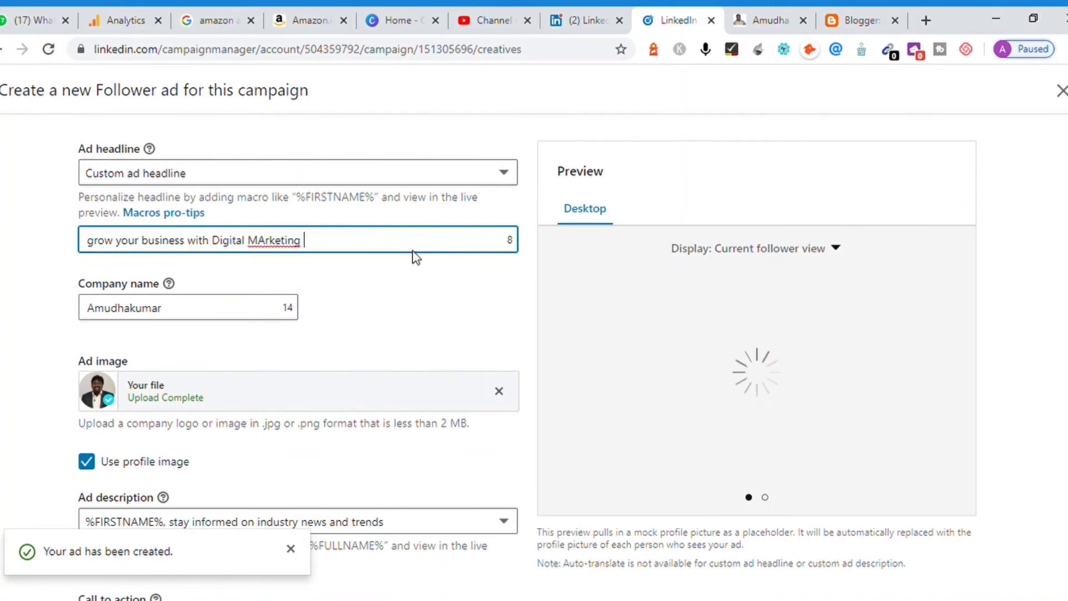
key("Left")
key("Left")
key("Left")
key("Left")
key("Left")
key("Left")
key("Left")
key("BackSpace")
type("a")
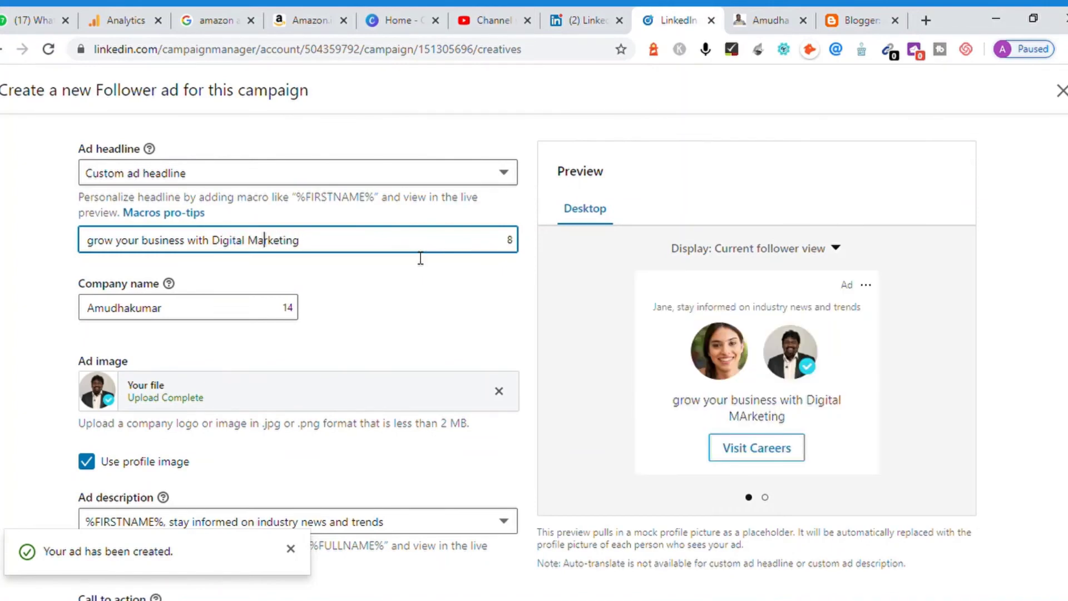
Step: Finish the headline as "Grow your business with Digital Marketing", with a capital G and no trailing "from"
key("End")
type("from")
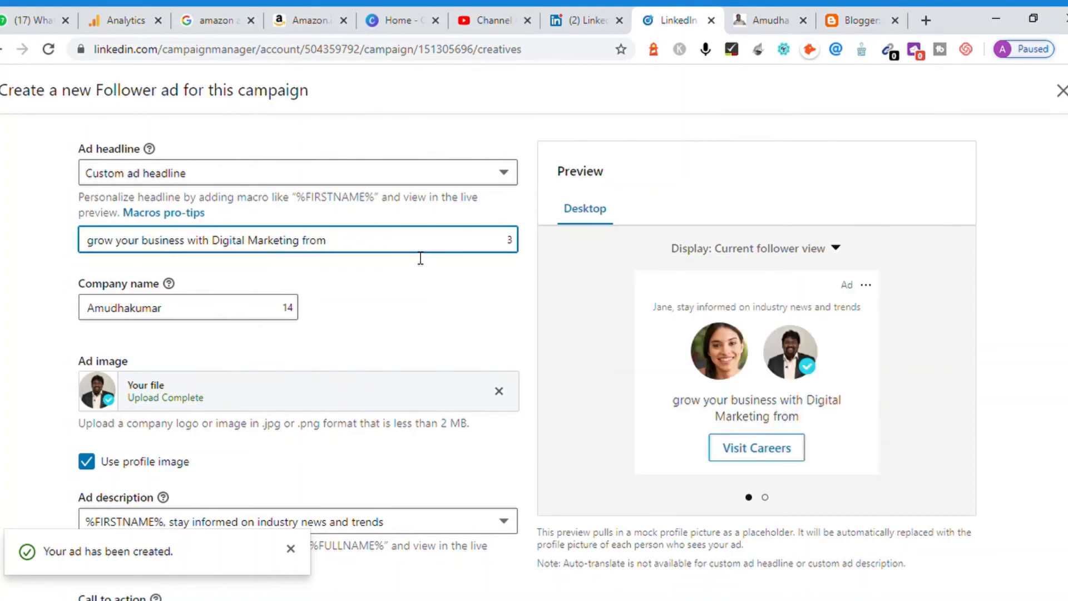
key("Home")
key("Delete")
type("G")
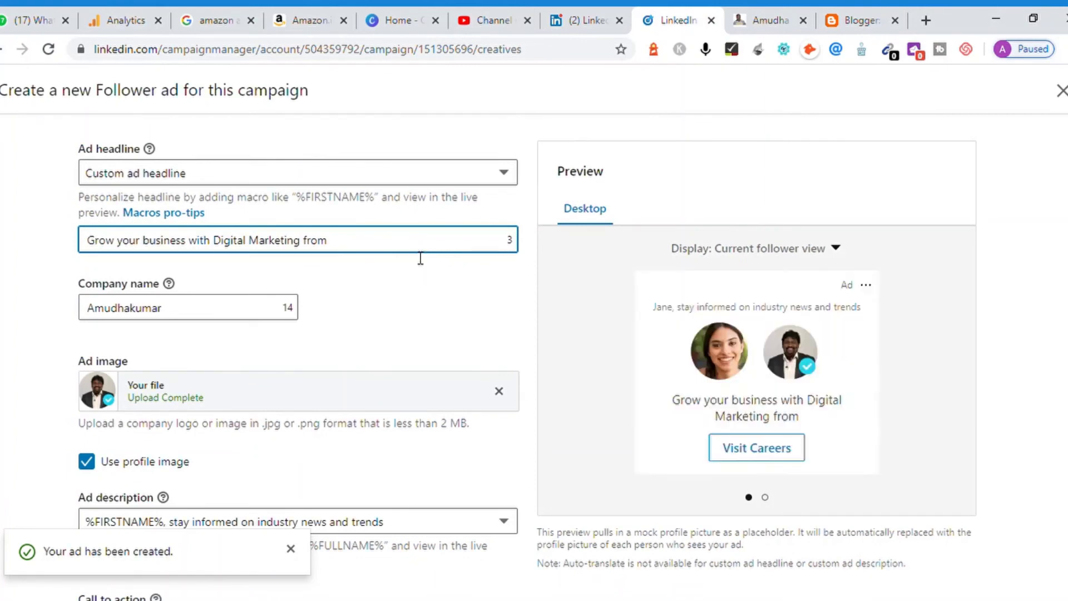
key("BackSpace")
key("BackSpace")
key("BackSpace")
key("BackSpace")
key("BackSpace")
key("BackSpace")
left_click(426, 306)
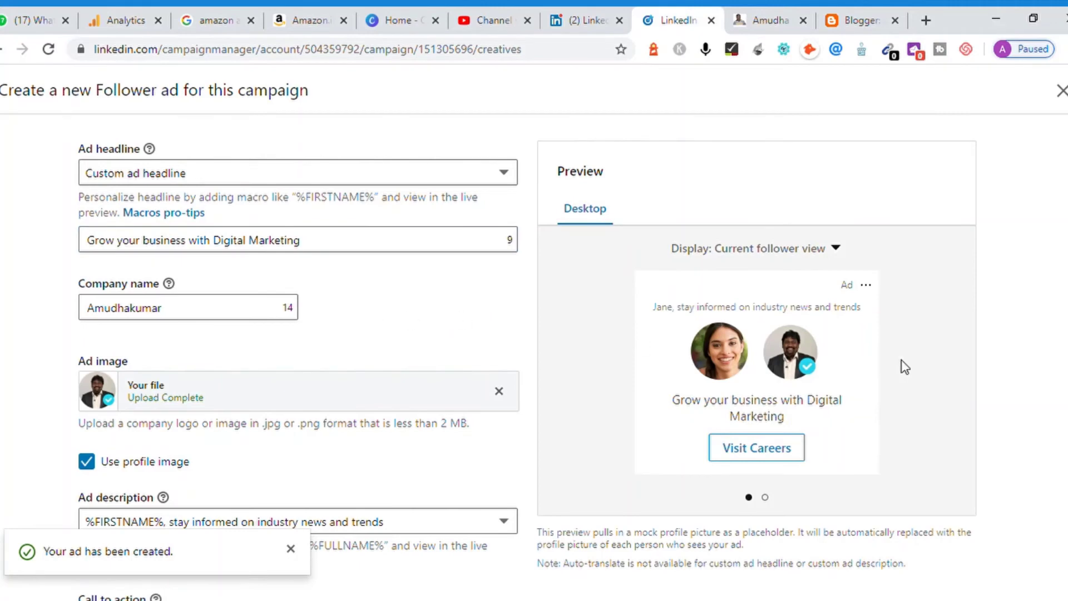
Step: Turn off the use of the profile image to compare the ad preview, and turn it back on
scroll(526, 356, "down", 3)
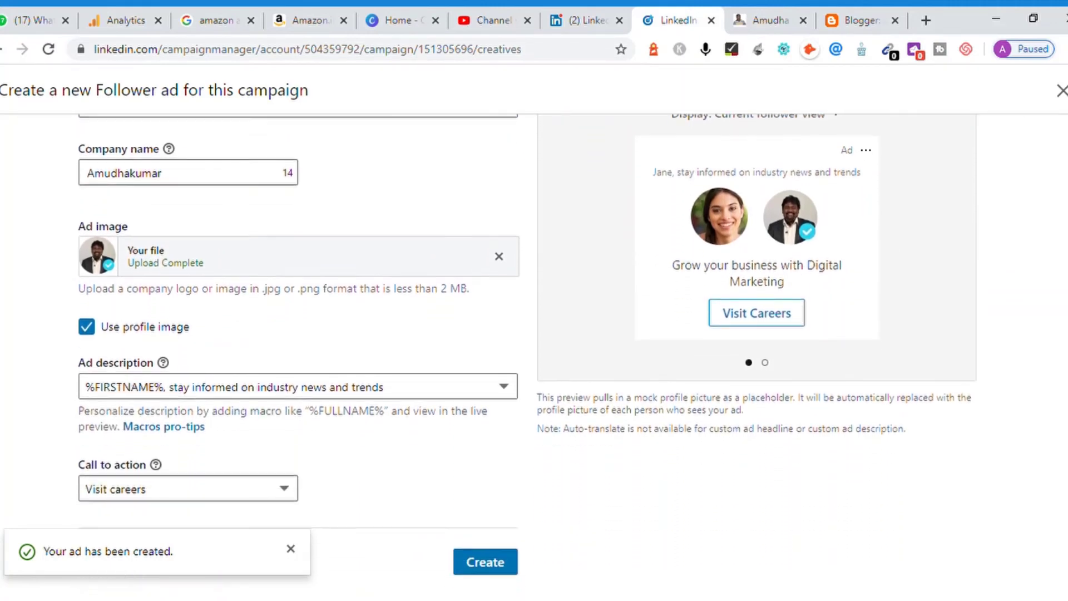
left_click(274, 333)
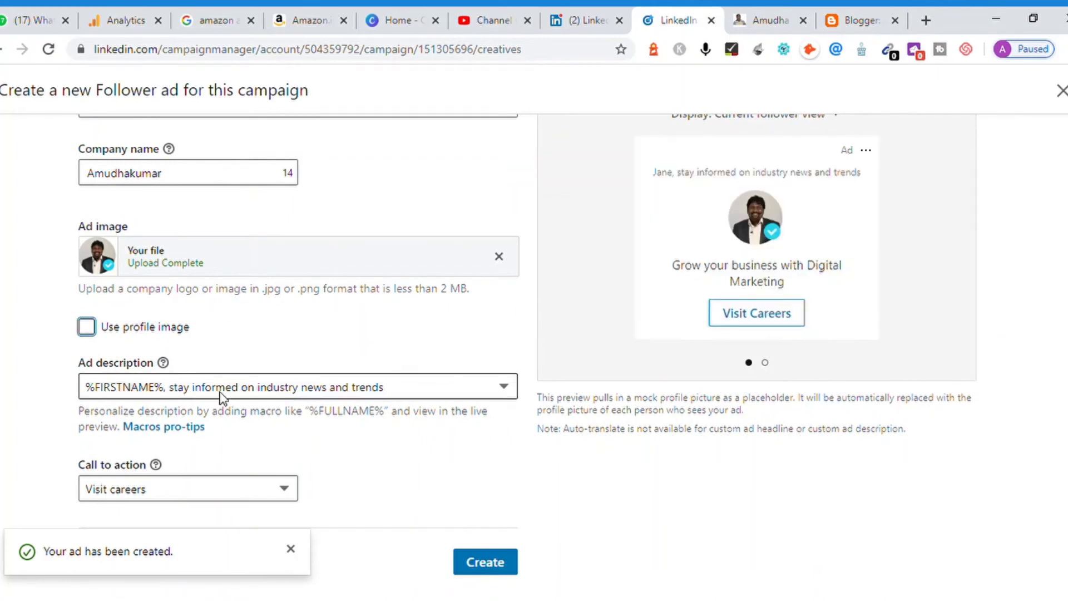
left_click(86, 327)
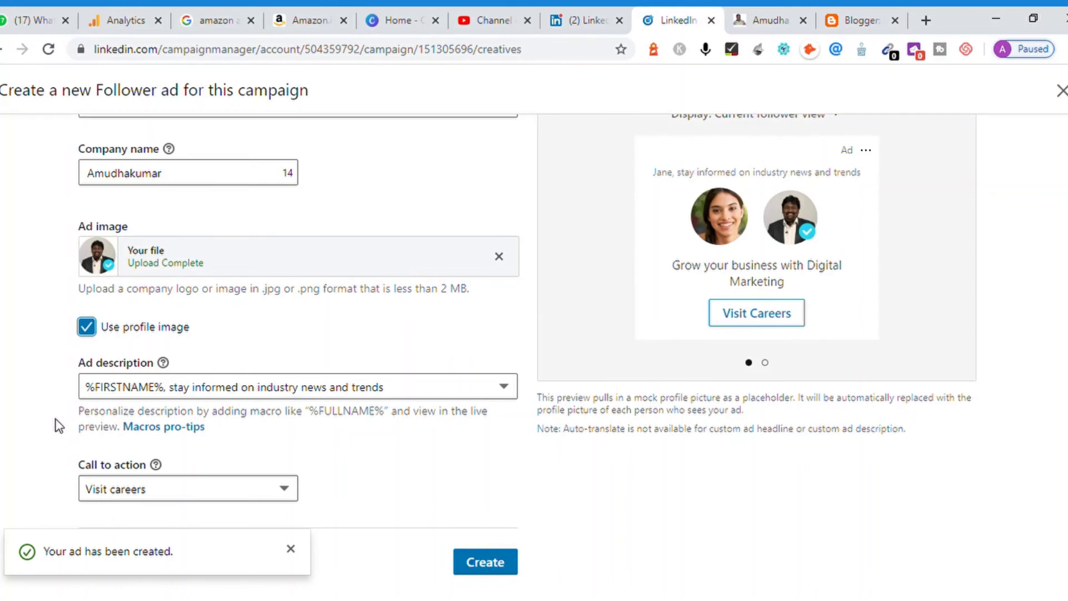
Step: Try the preset ad description "Ready for your next opportunity?" and switch to a custom ad description
left_click(248, 392)
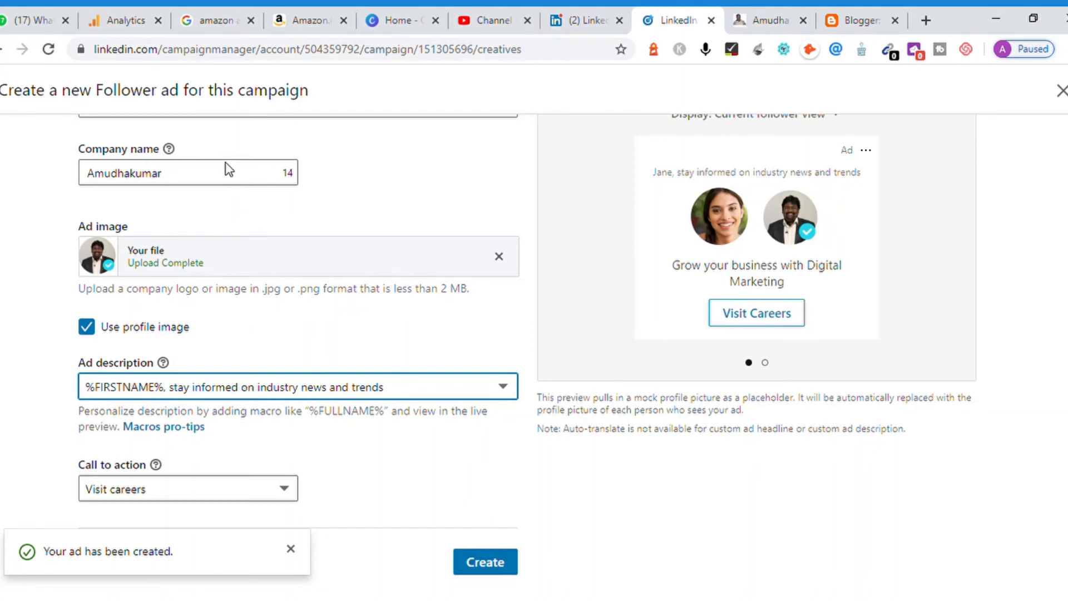
left_click(224, 215)
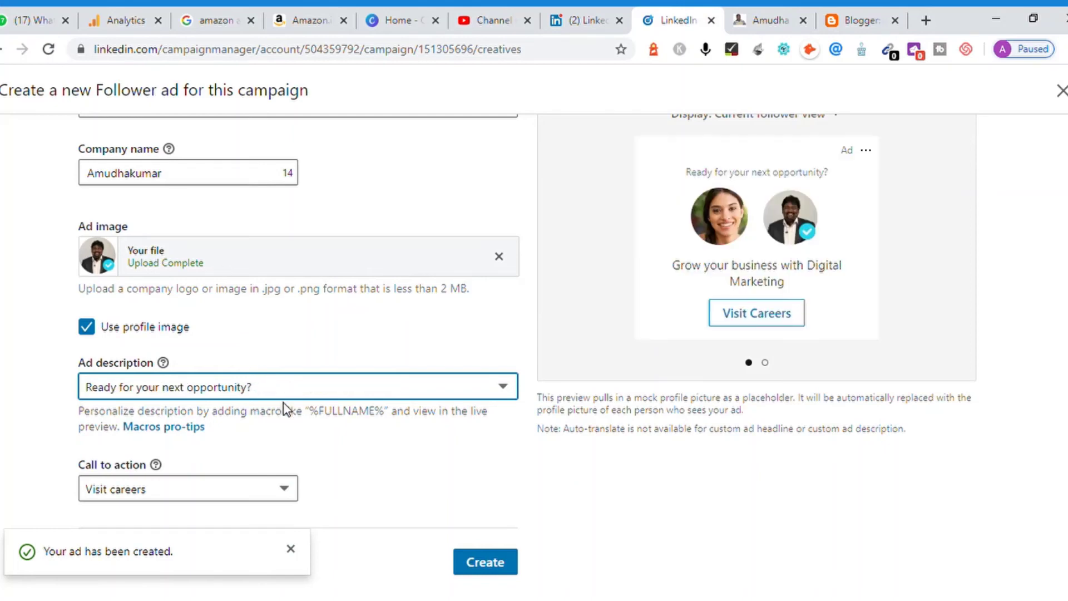
left_click(239, 378)
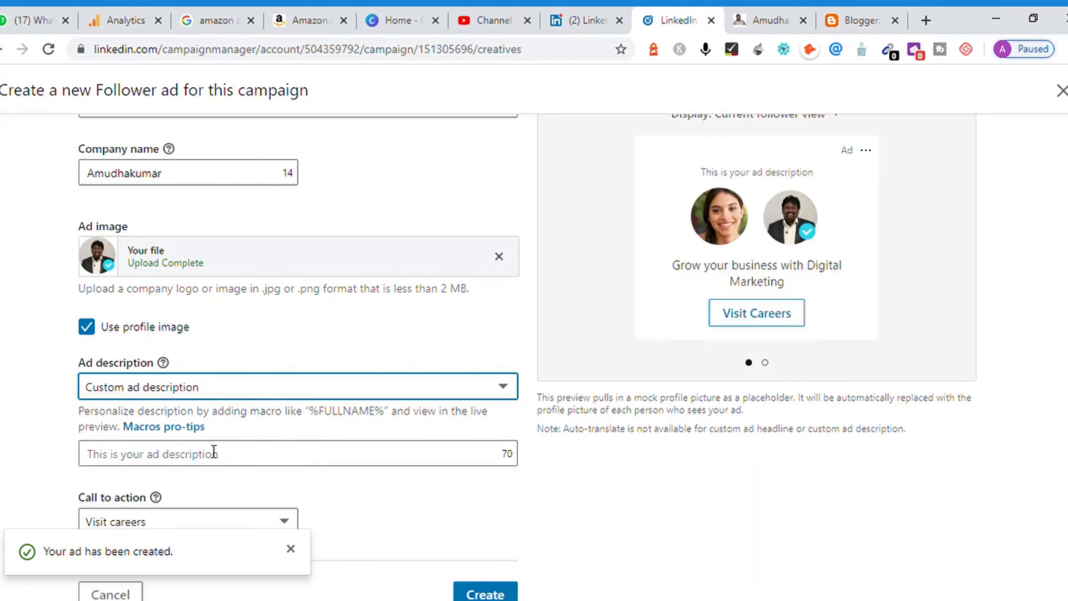
Step: Enter "Make a Decision to Learn Digital Marketing Now!" as the custom ad description
left_click(227, 465)
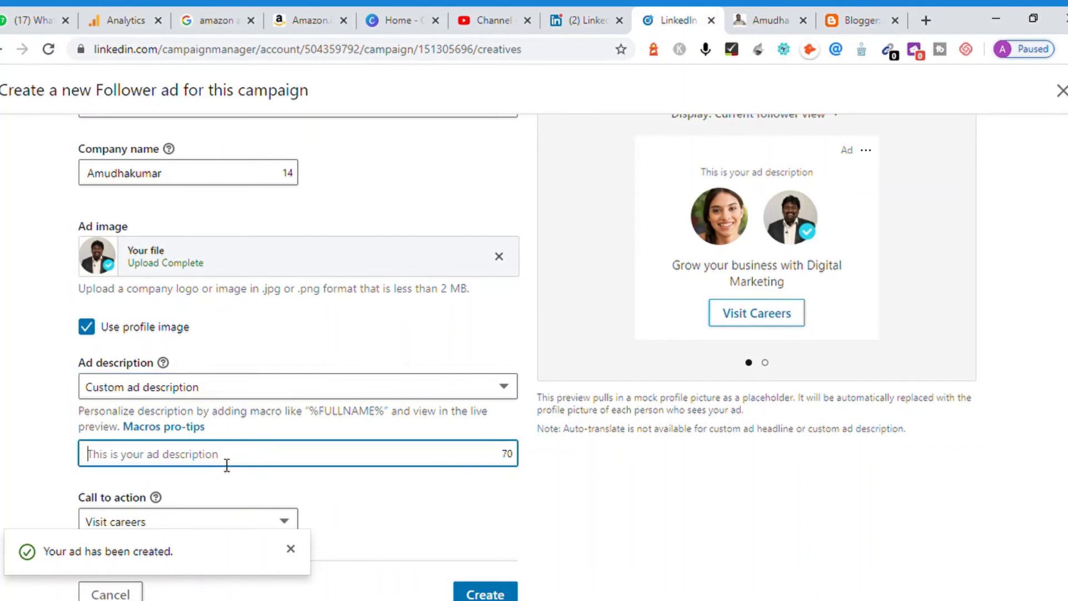
type("Make a d")
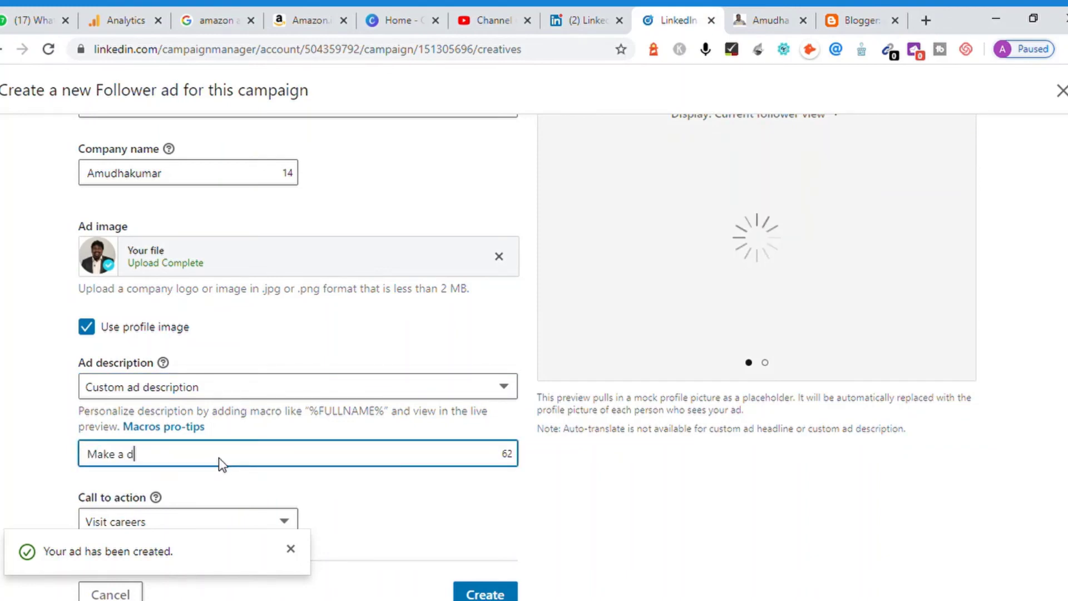
key("BackSpace")
type("Dech")
key("BackSpace")
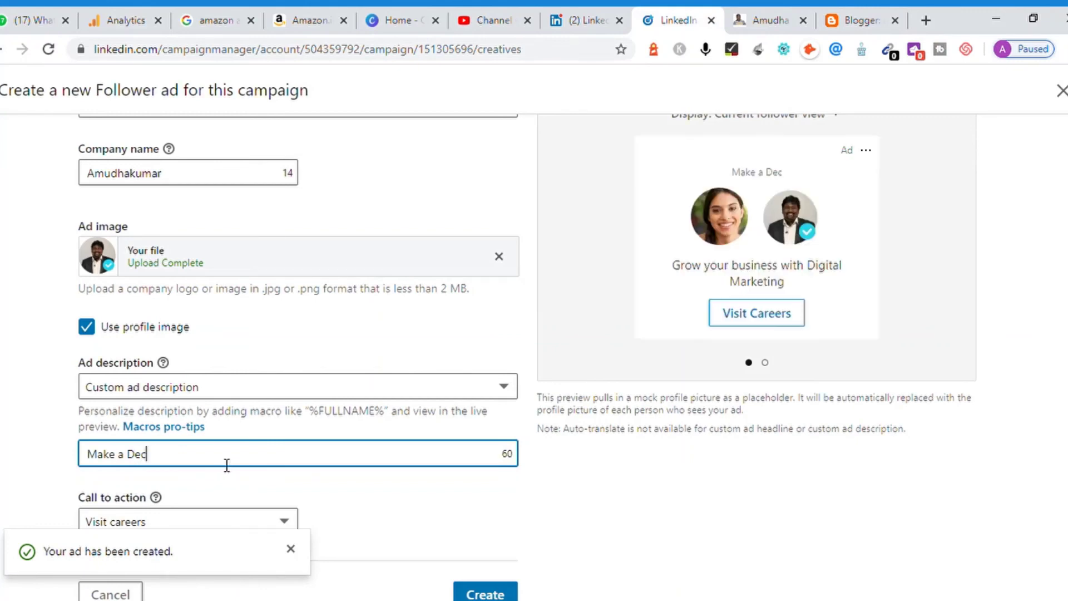
type("ision to LEarn")
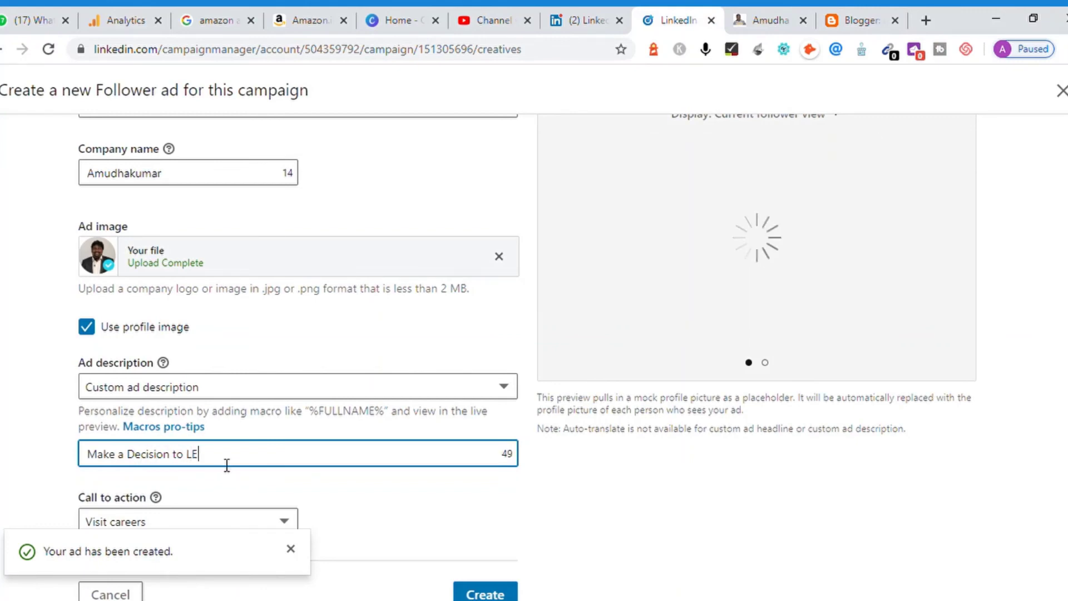
key("BackSpace")
key("BackSpace")
key("BackSpace")
key("BackSpace")
type("earn Digit")
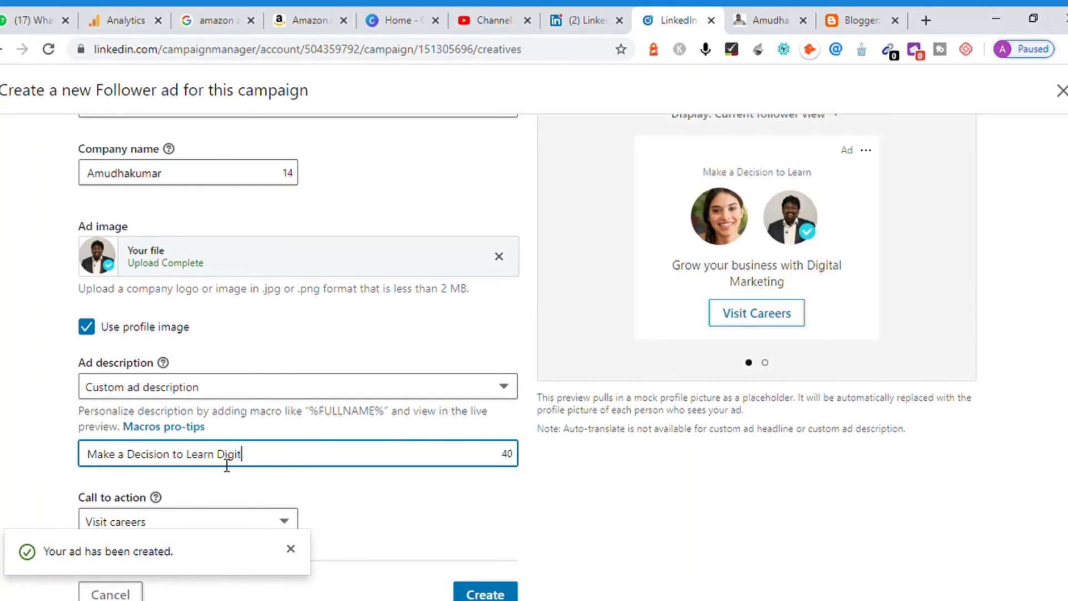
type("al MArketin")
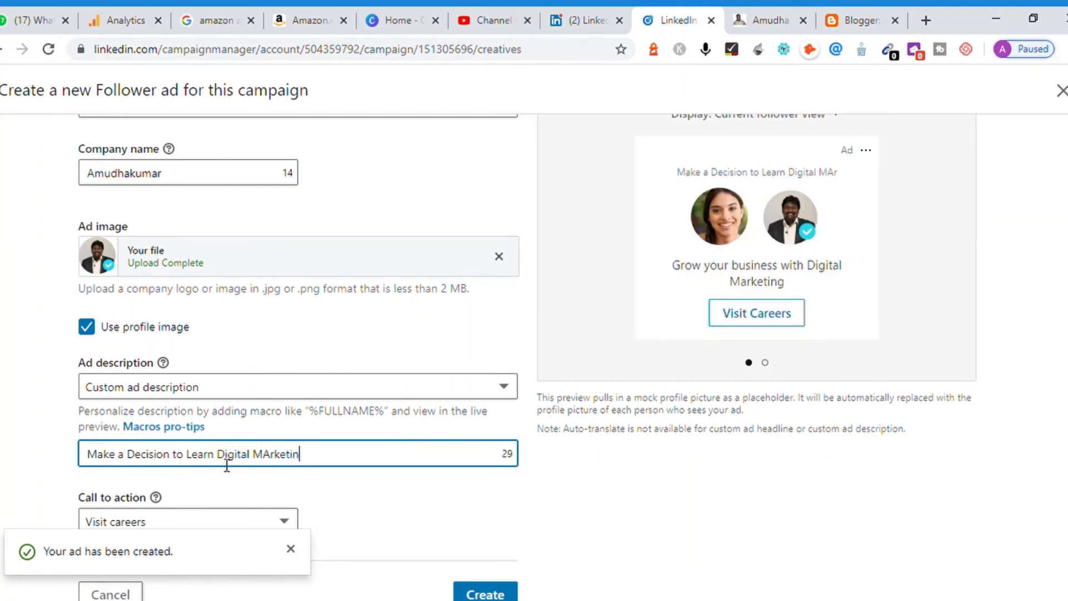
type("g Now!")
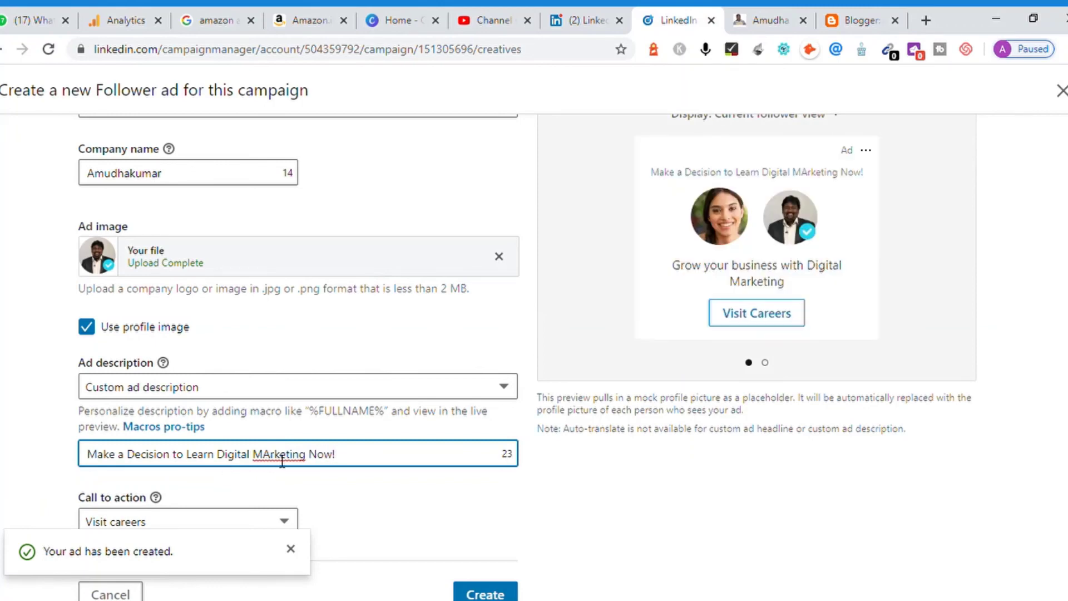
key("BackSpace")
type("a")
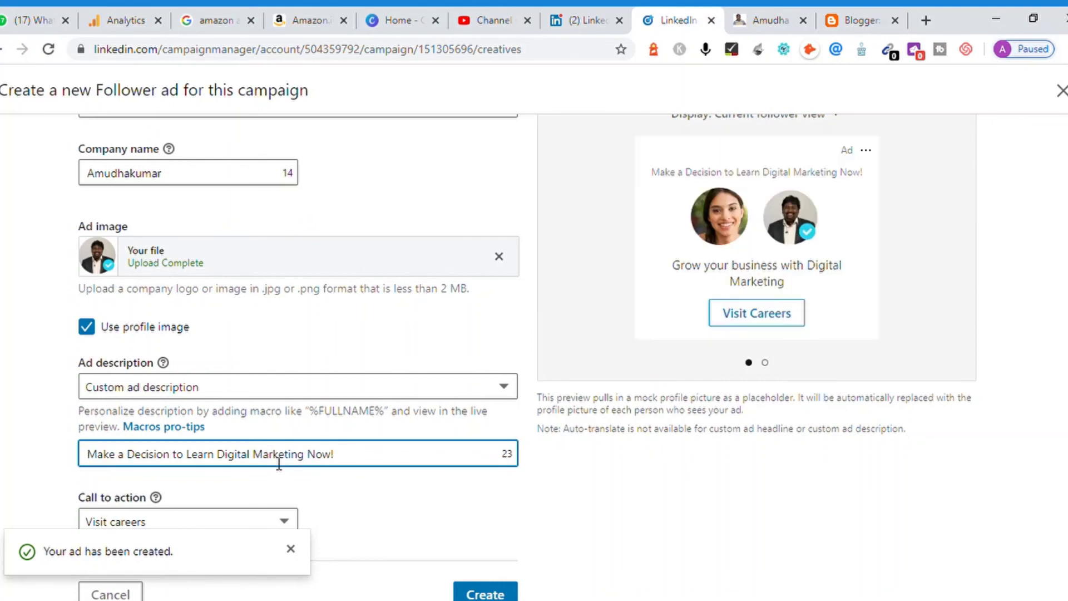
left_click(609, 515)
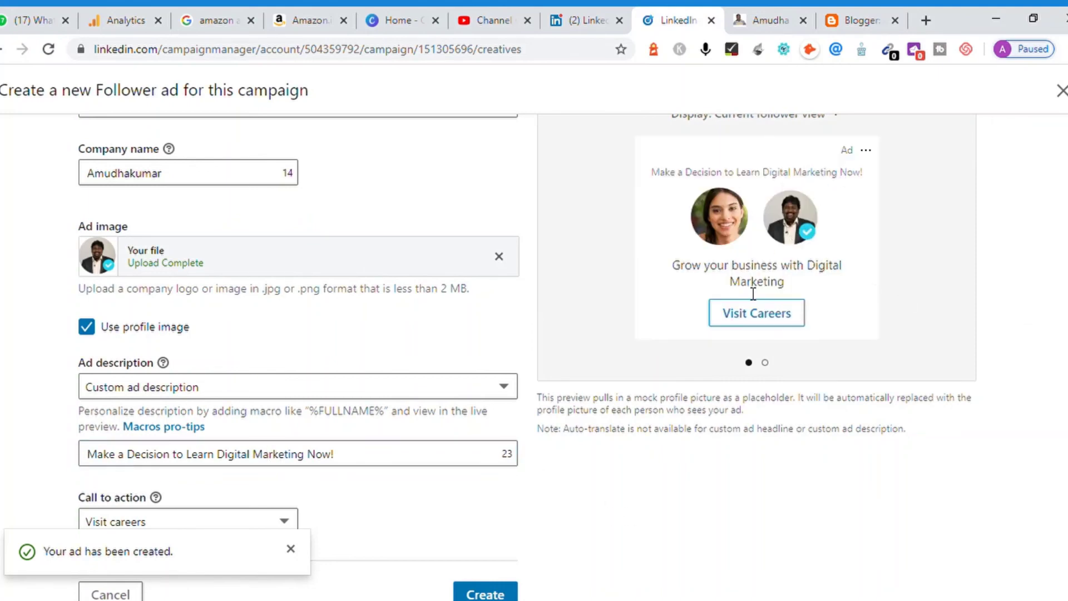
Step: Replace "Digital Marketing" in the custom headline with the company name followed by "Mentorship"
scroll(535, 356, "down", 1)
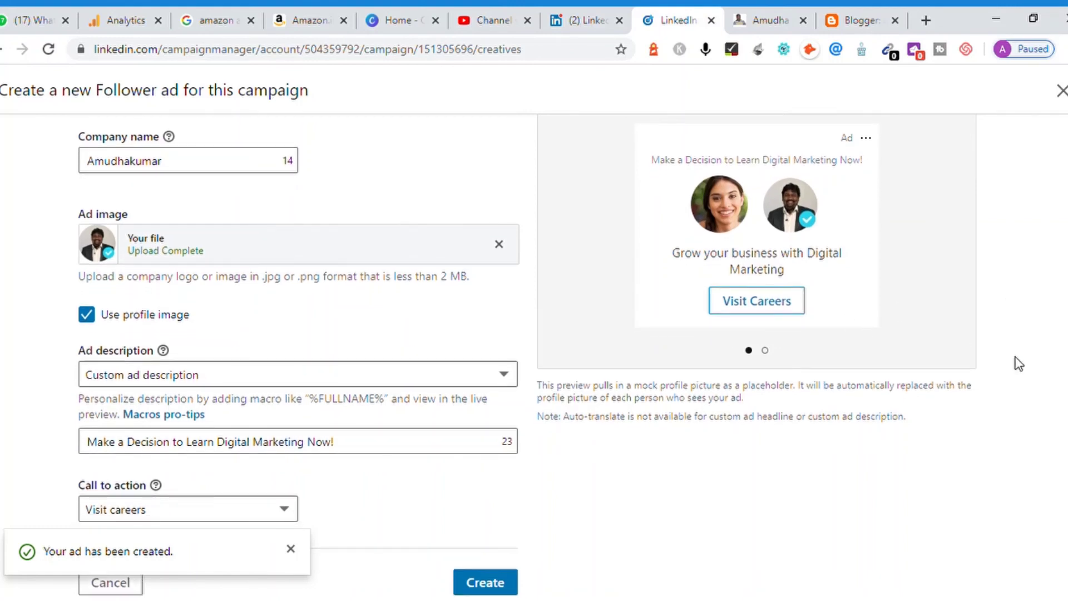
scroll(534, 356, "up", 3)
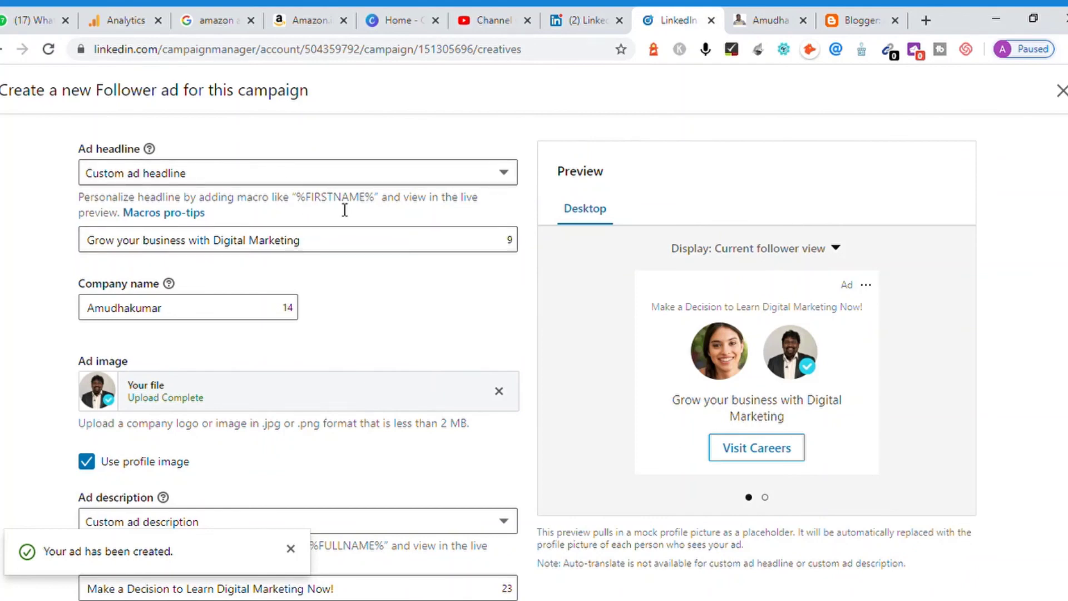
left_click(314, 254)
key("BackSpace")
key("BackSpace")
key("BackSpace")
key("BackSpace")
key("BackSpace")
key("BackSpace")
key("BackSpace")
key("BackSpace")
key("BackSpace")
key("BackSpace")
key("BackSpace")
key("BackSpace")
key("BackSpace")
key("BackSpace")
key("BackSpace")
key("BackSpace")
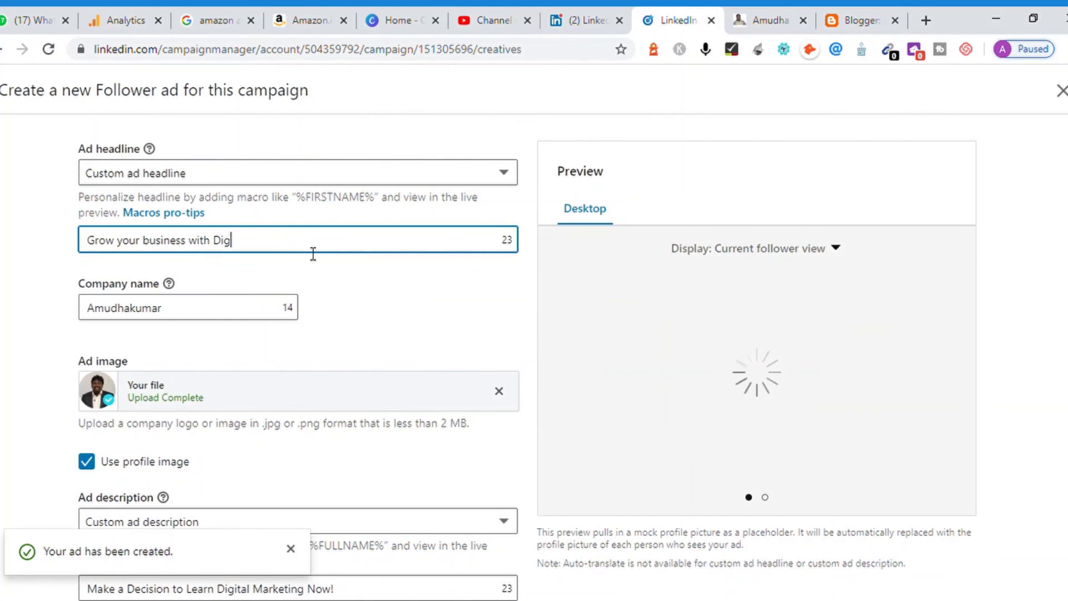
type("Amudha")
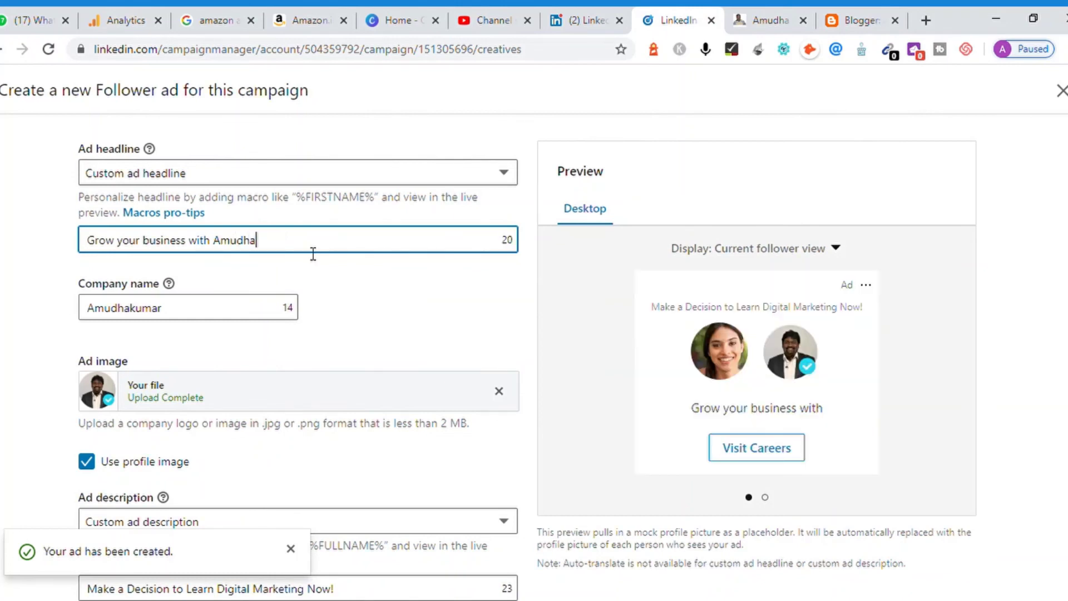
type("kumar M")
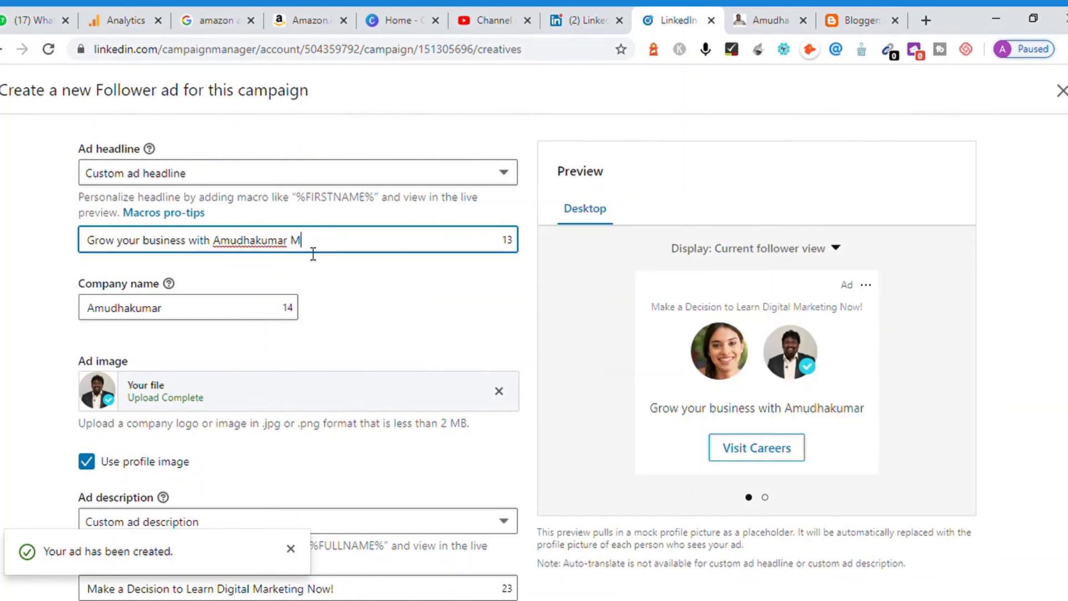
type("entorship")
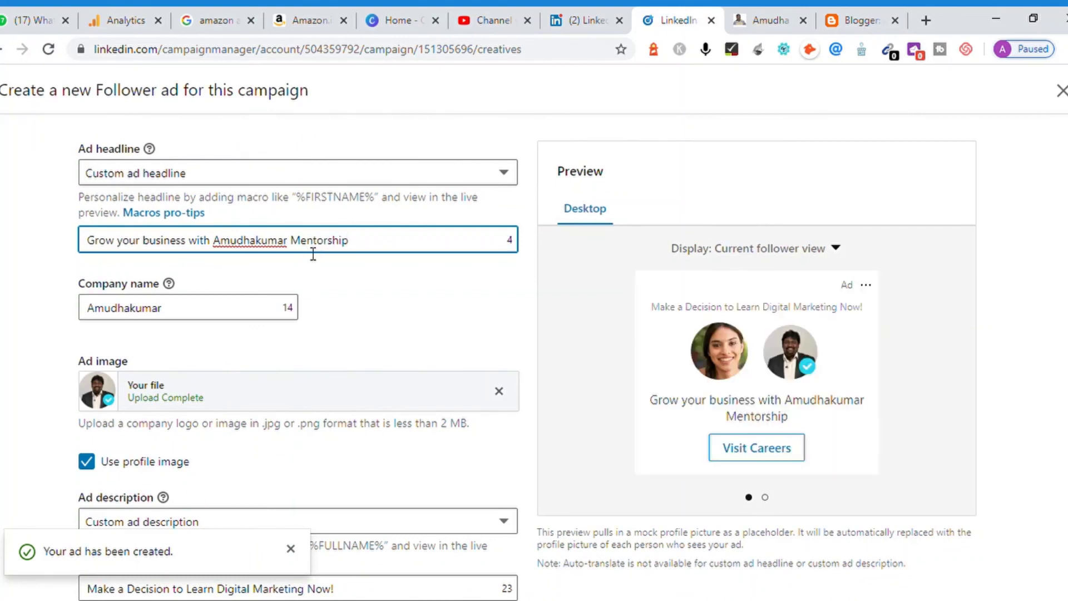
left_click(403, 317)
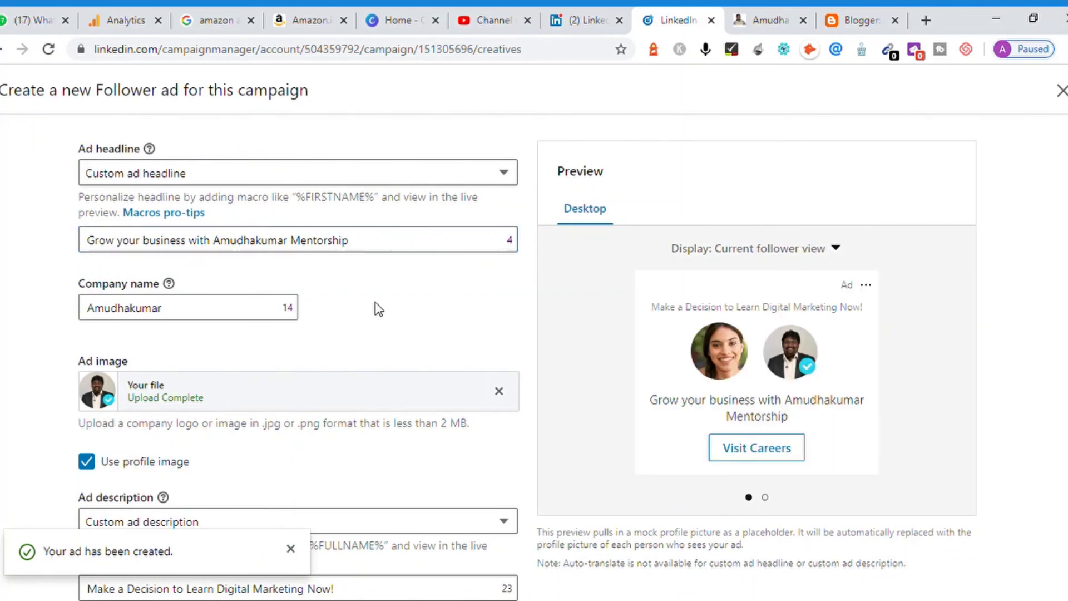
Step: Make the company name in the headline possessive by adding 's before "Mentorship"
left_click(290, 241)
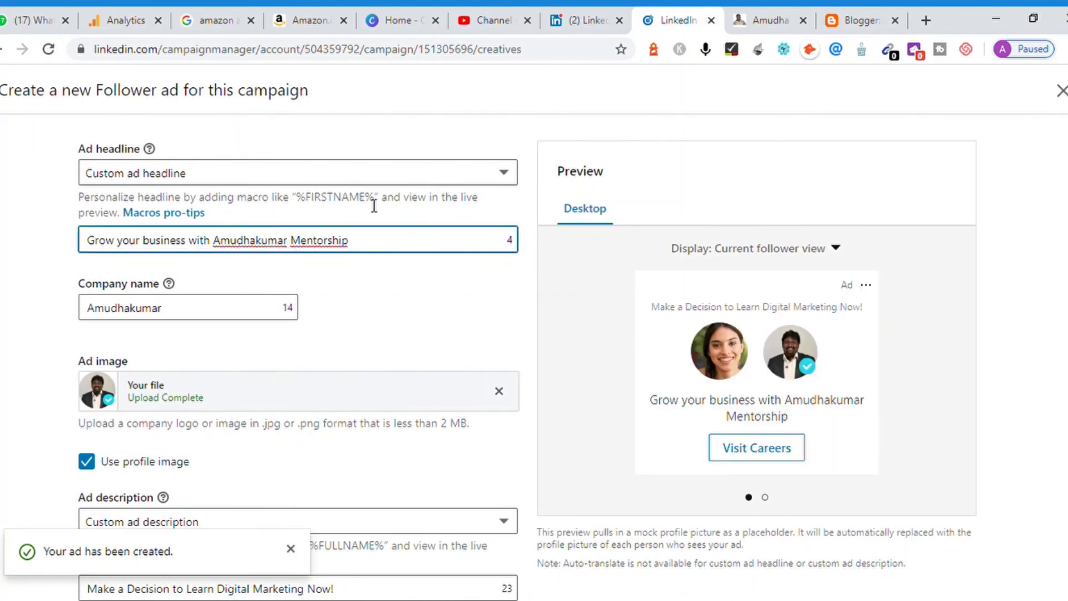
type("'s")
left_click(423, 258)
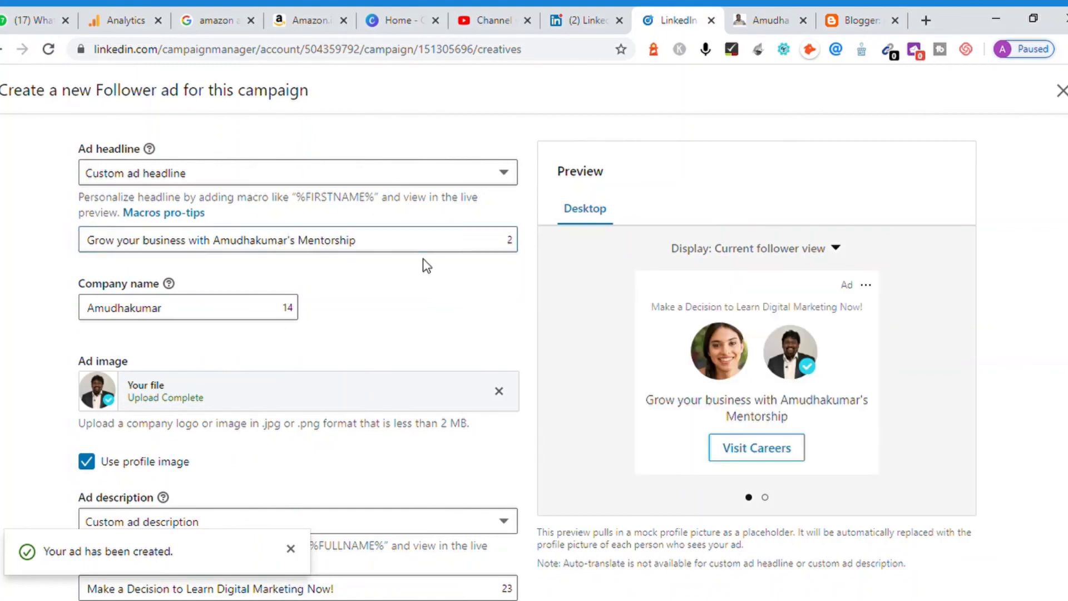
Step: Set the follower ad's call to action to "Visit company" and create the ad
scroll(526, 357, "down", 2)
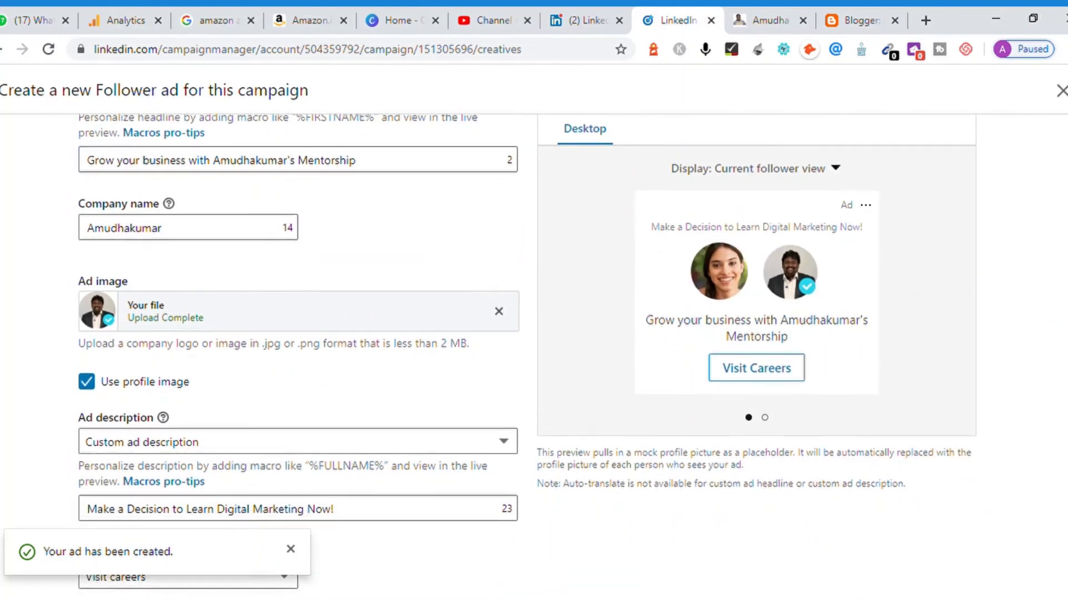
scroll(526, 357, "down", 1)
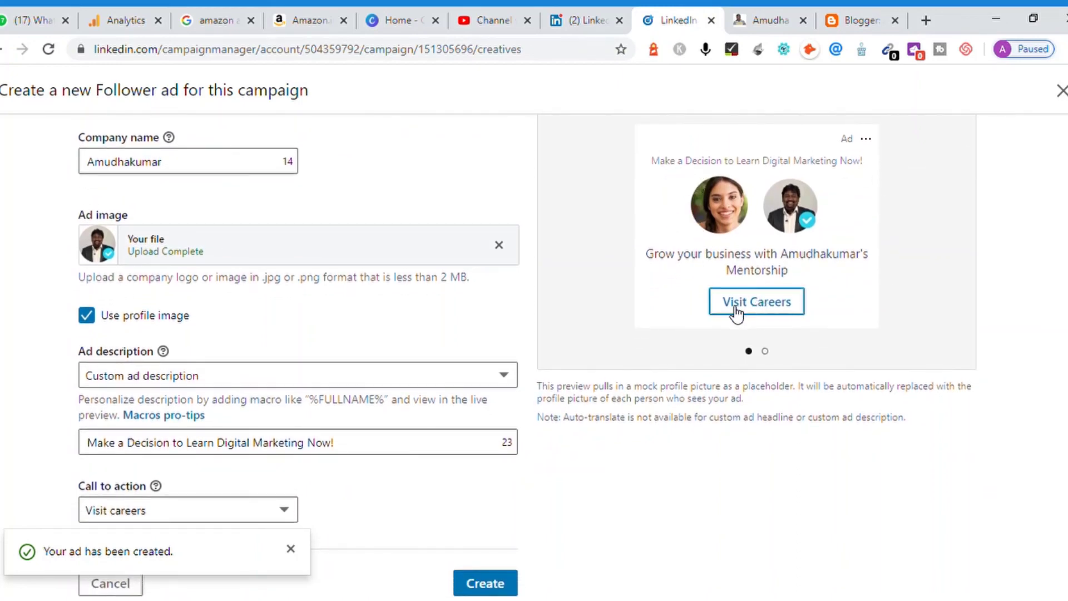
scroll(527, 355, "down", 1)
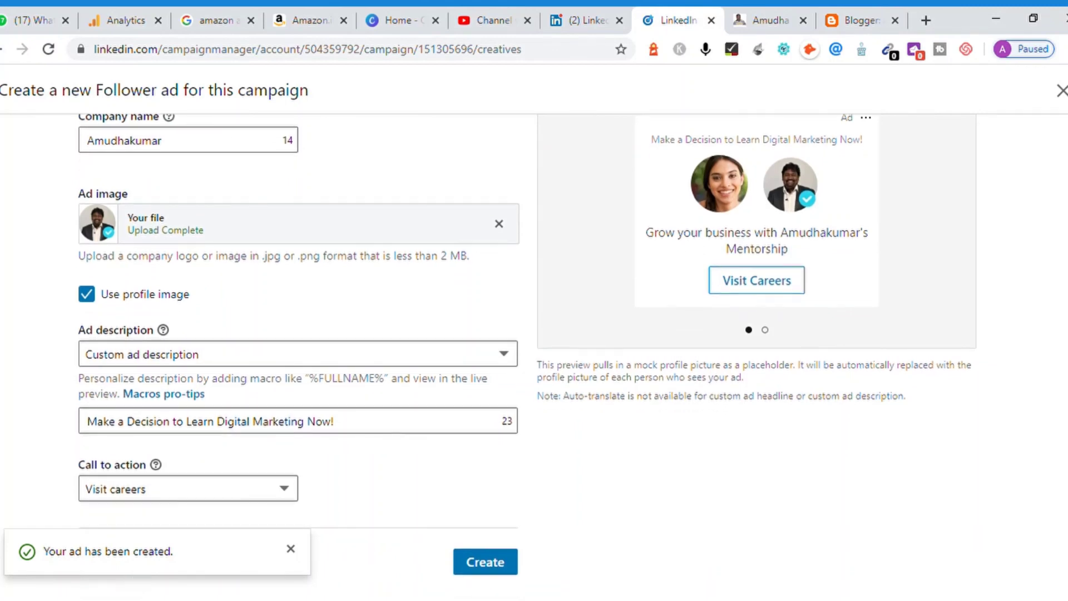
left_click(288, 490)
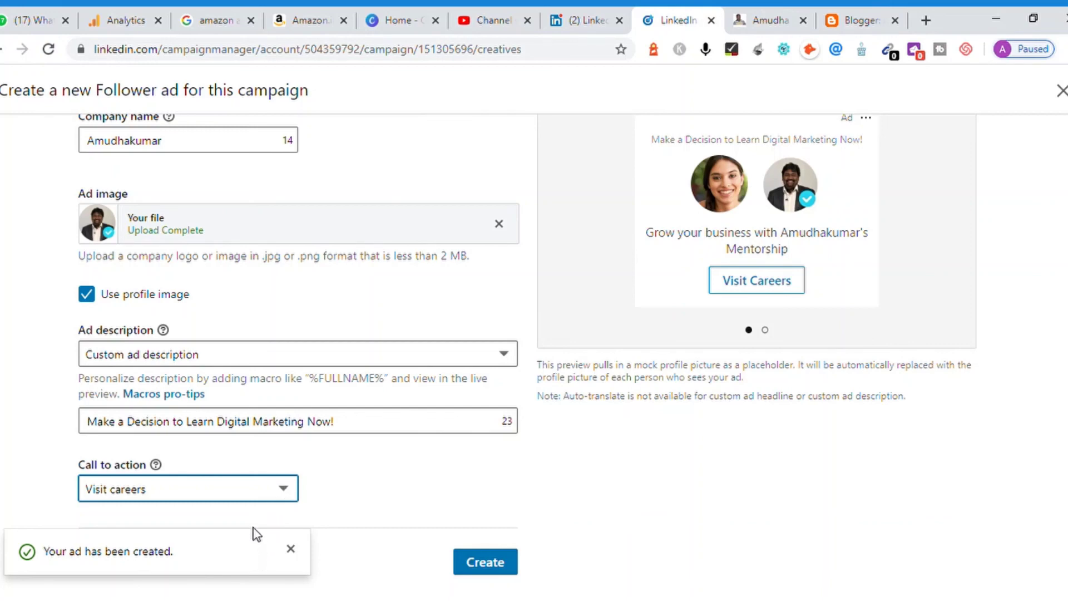
key("Down")
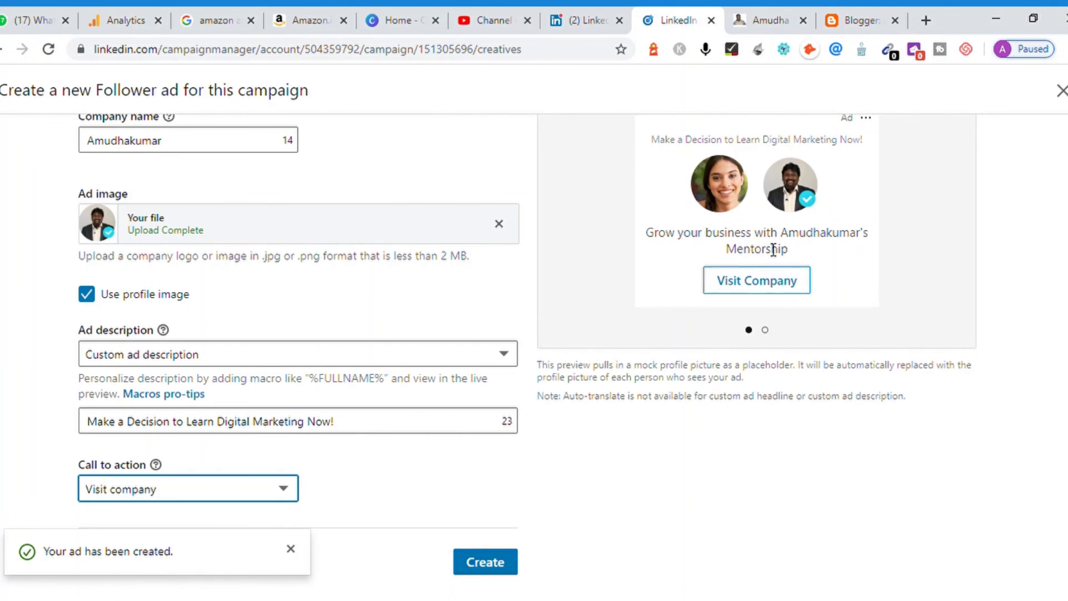
left_click(483, 563)
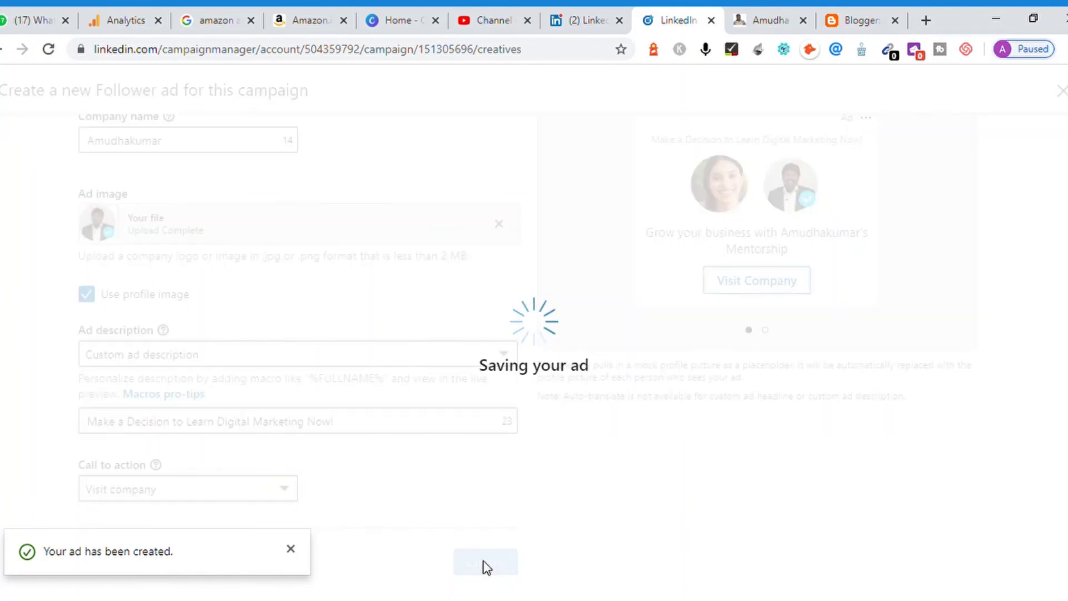